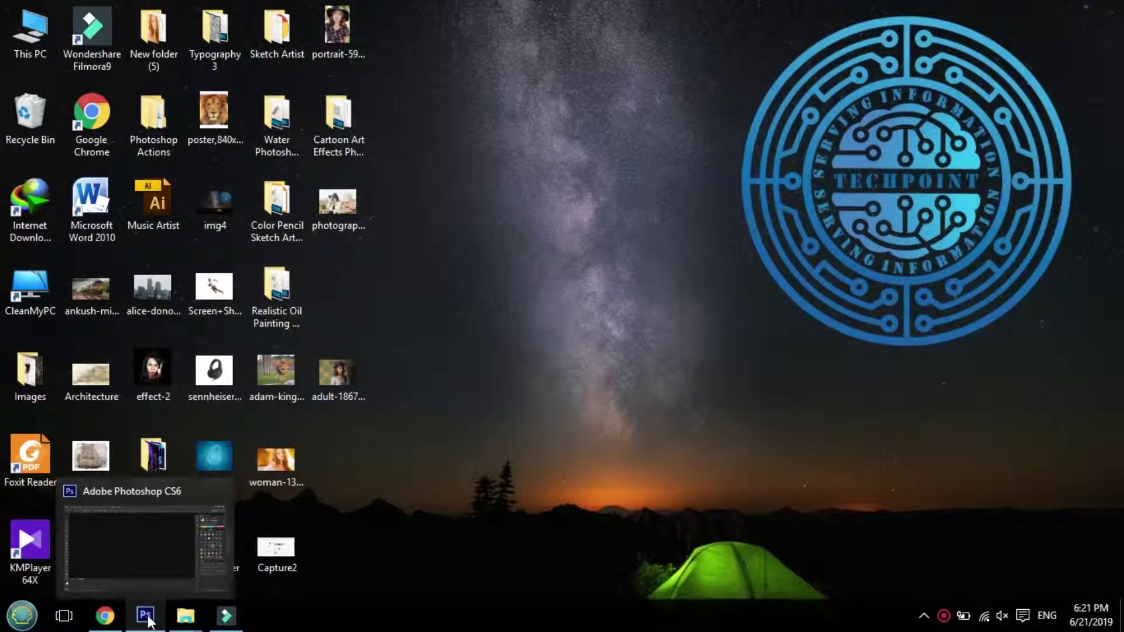
# Open photographer-407068.jpg, the photo of a woman in a black hat holding a camera.
pyautogui.click(145, 616)
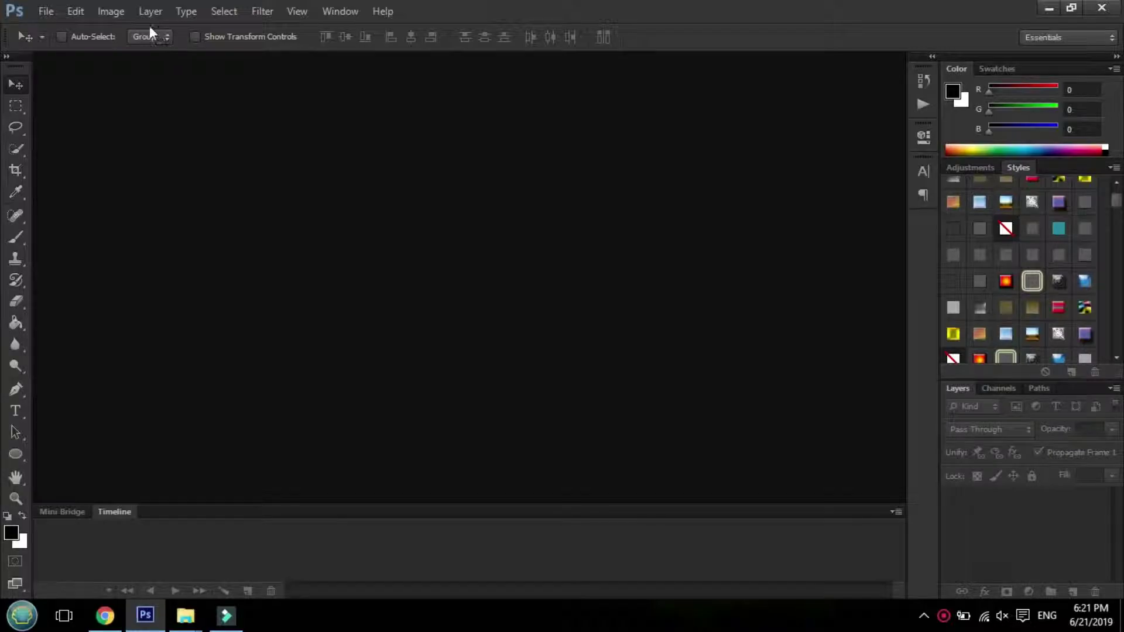
pyautogui.click(50, 14)
pyautogui.click(64, 39)
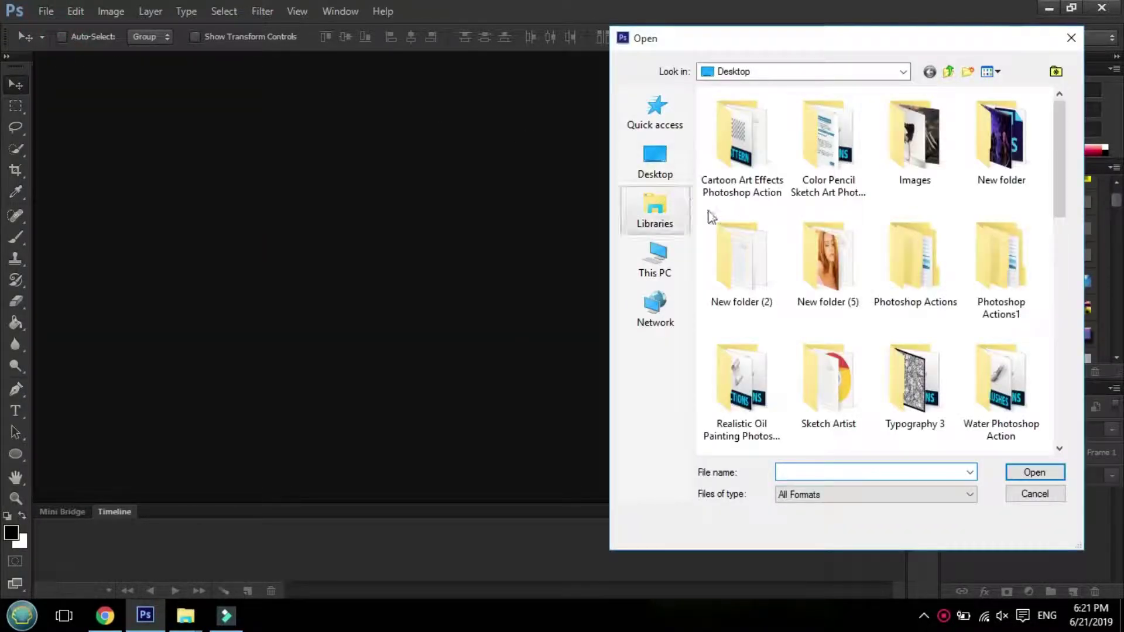
pyautogui.scroll(-5, 795, 220)
pyautogui.click(758, 175)
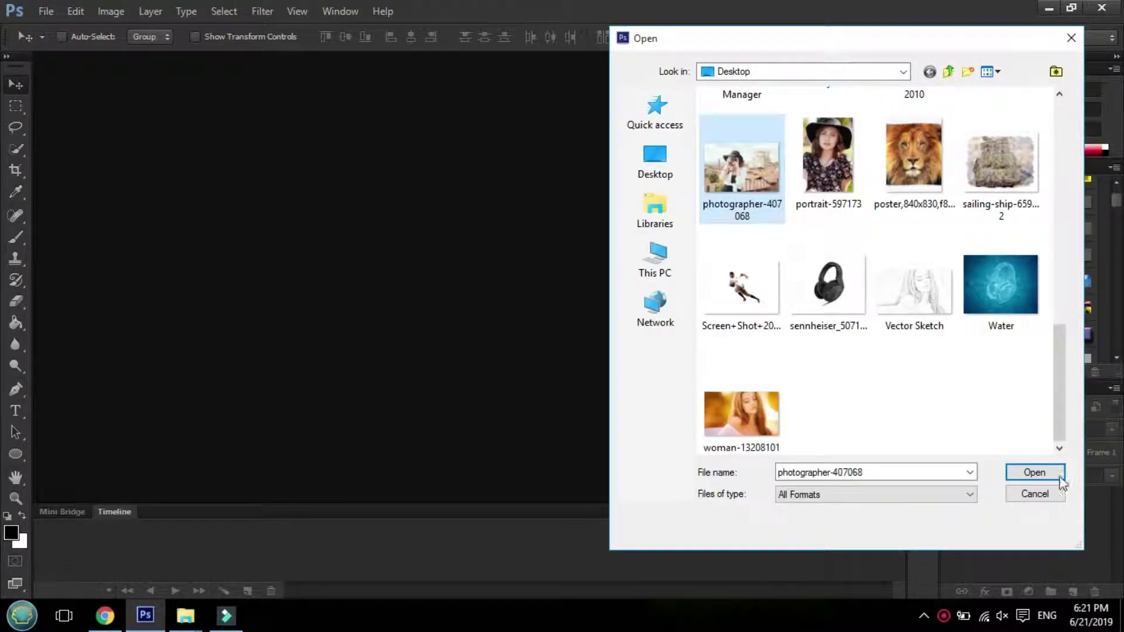
pyautogui.click(1033, 473)
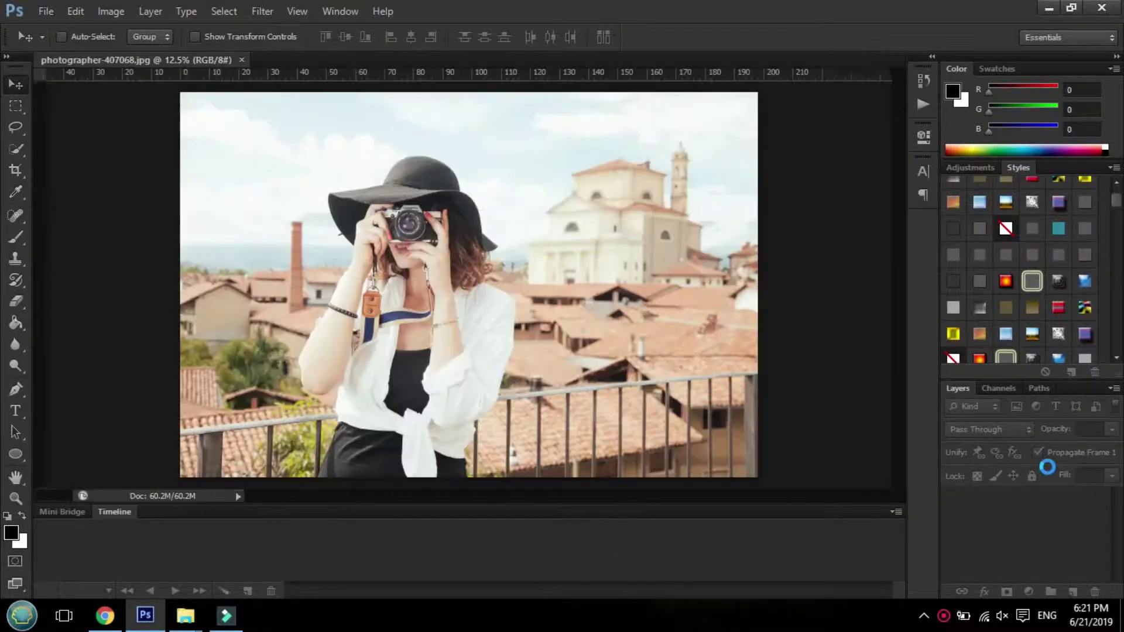
pyautogui.click(112, 16)
pyautogui.moveTo(121, 30)
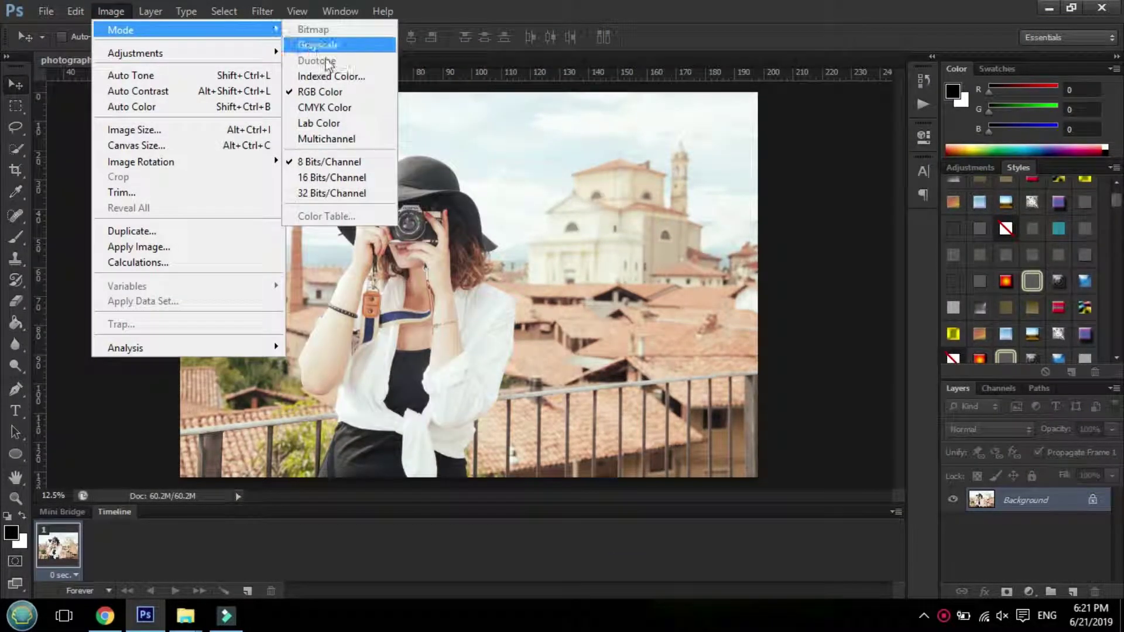
pyautogui.click(325, 91)
pyautogui.click(117, 12)
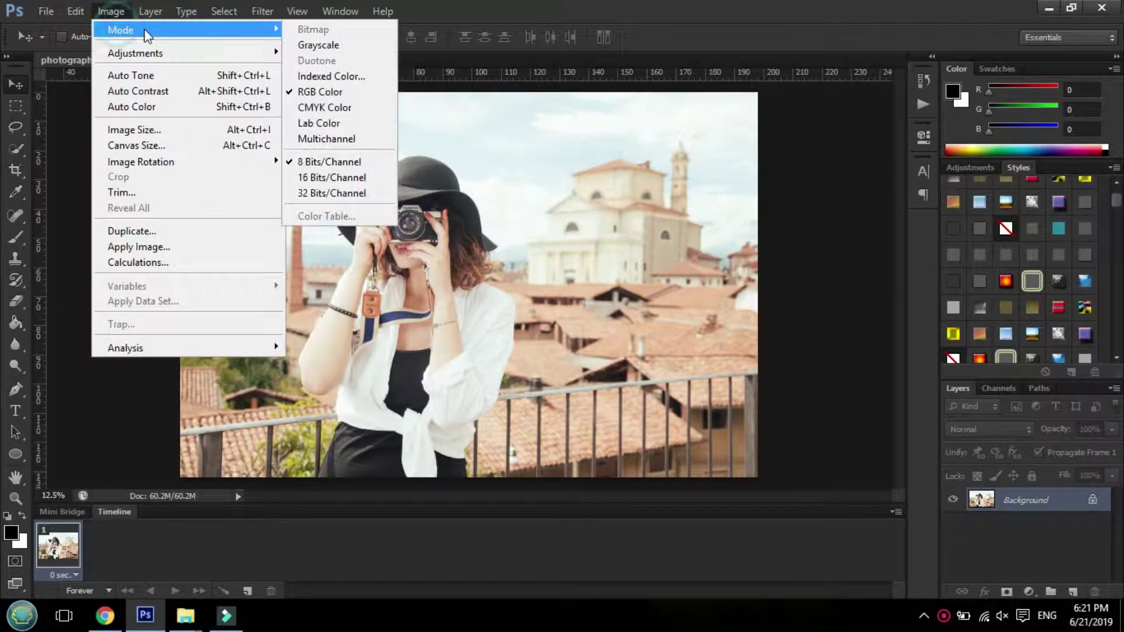
pyautogui.click(327, 162)
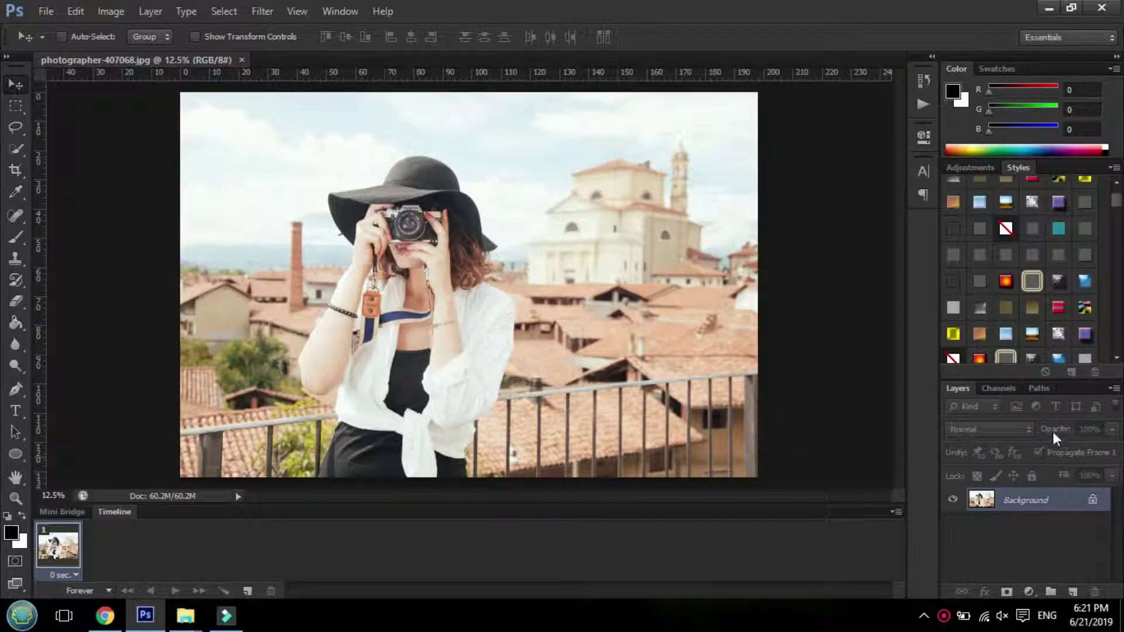
pyautogui.click(1115, 394)
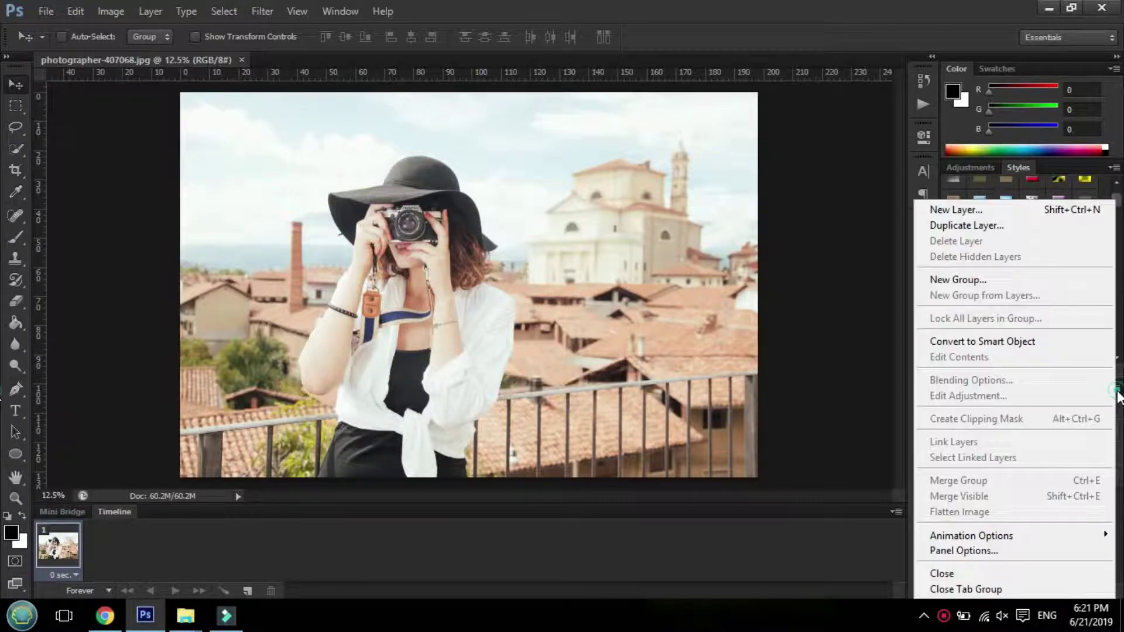
pyautogui.click(999, 549)
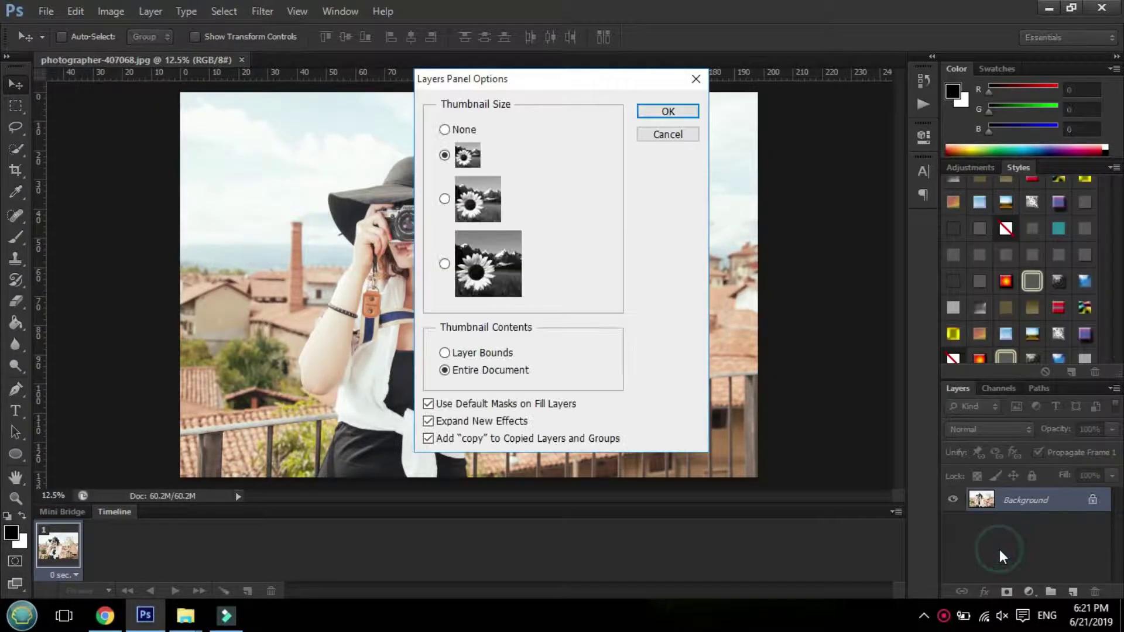
pyautogui.click(428, 440)
pyautogui.click(428, 439)
pyautogui.click(657, 135)
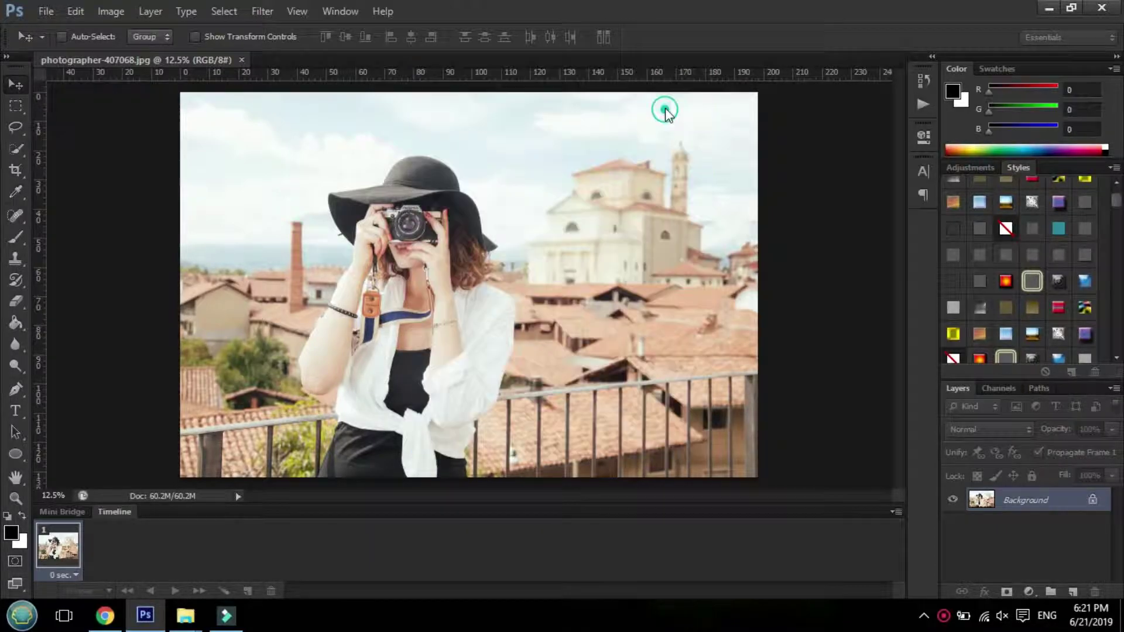
# Convert the Background into Layer 0, then undo the conversion.
pyautogui.doubleClick(1020, 502)
pyautogui.click(697, 190)
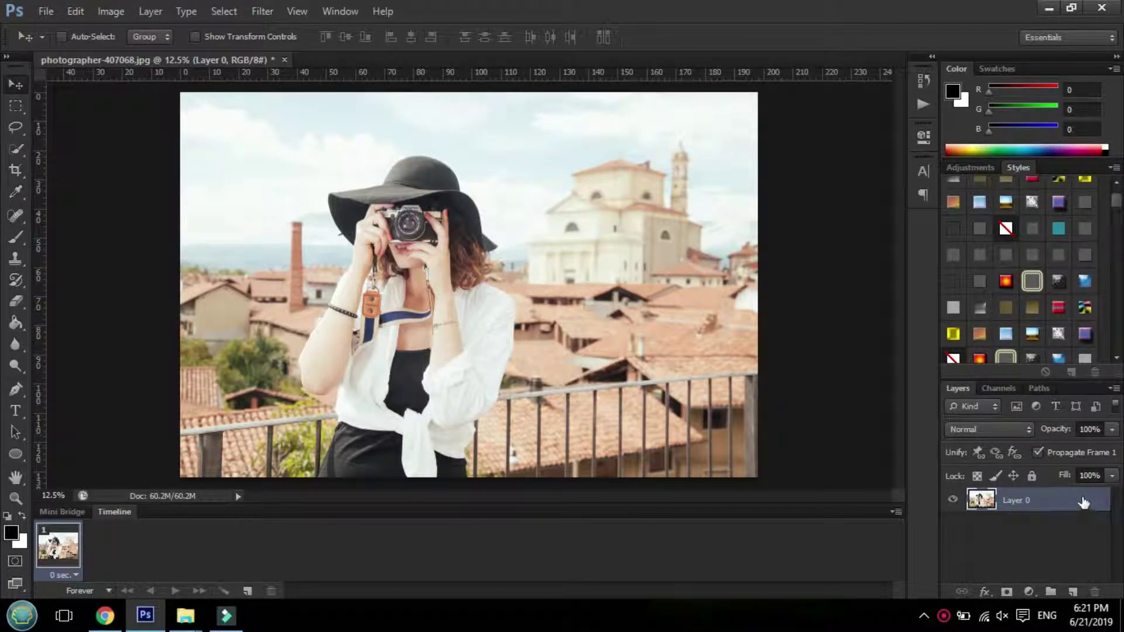
pyautogui.hotkey('ctrl', 'z')
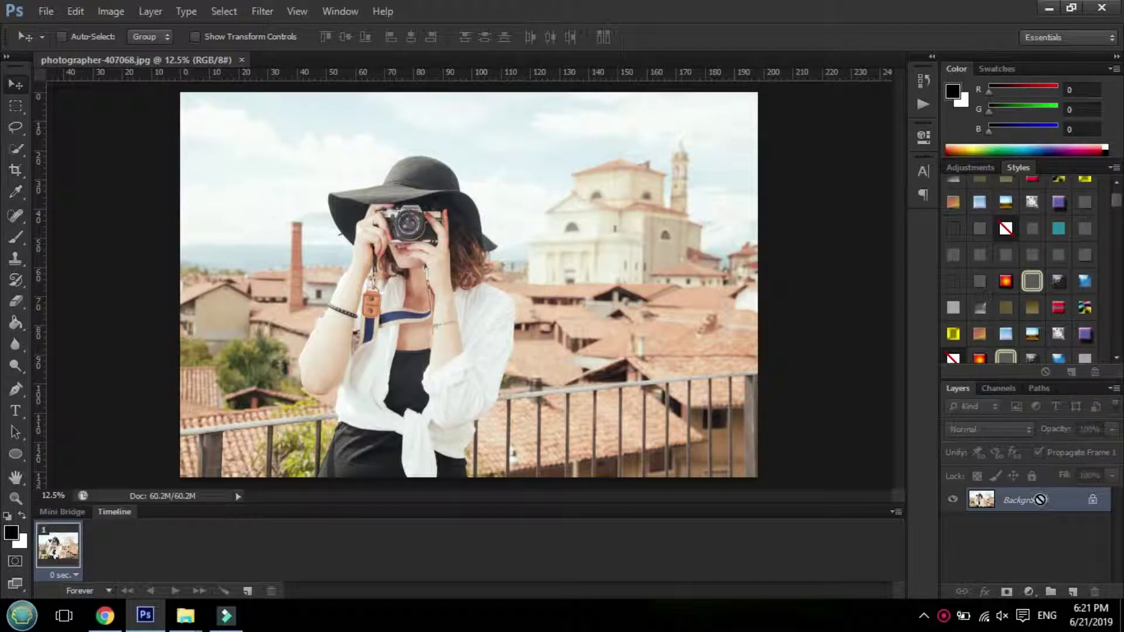
# Duplicate the Background, delete the original, and convert Layer 1 into a new Background.
pyautogui.hotkey('ctrl', 'j')
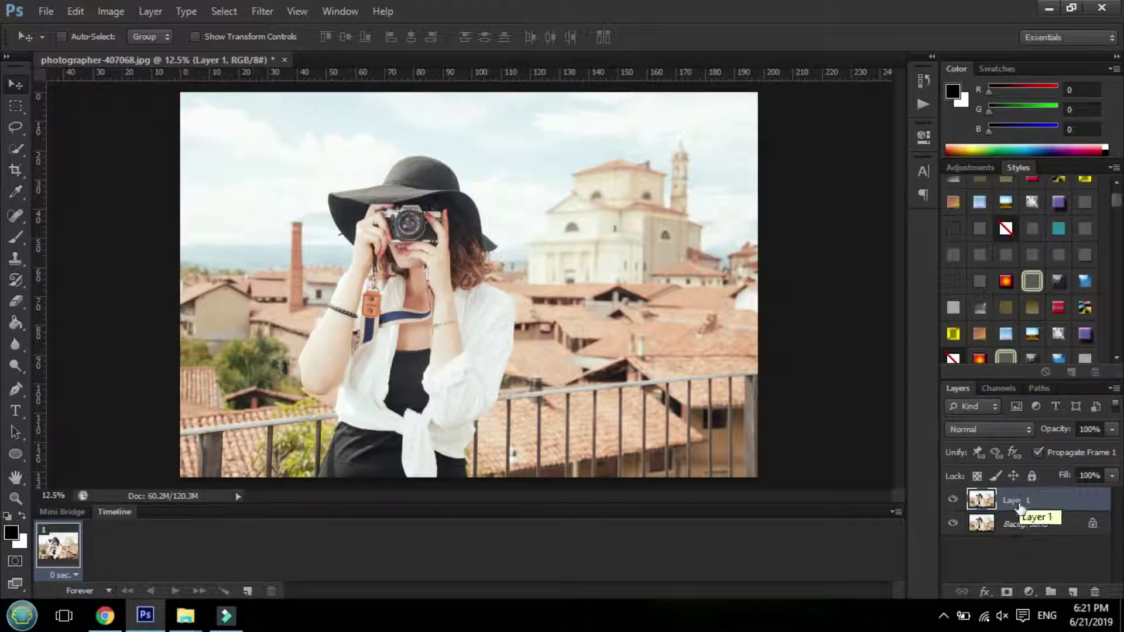
pyautogui.doubleClick(1024, 522)
pyautogui.click(700, 187)
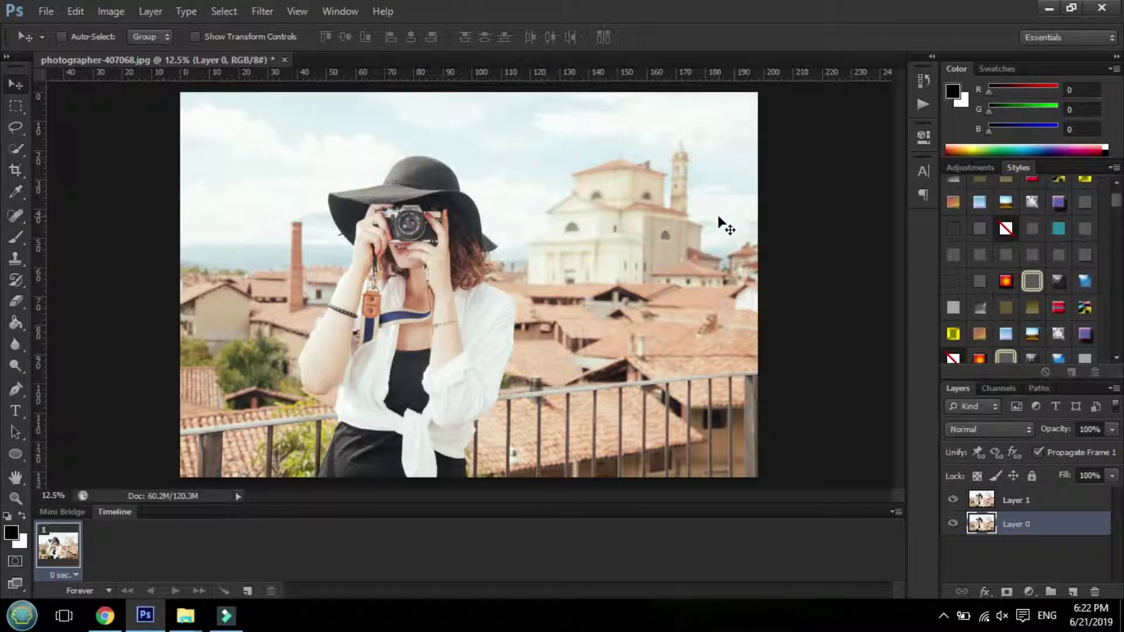
pyautogui.press('Delete')
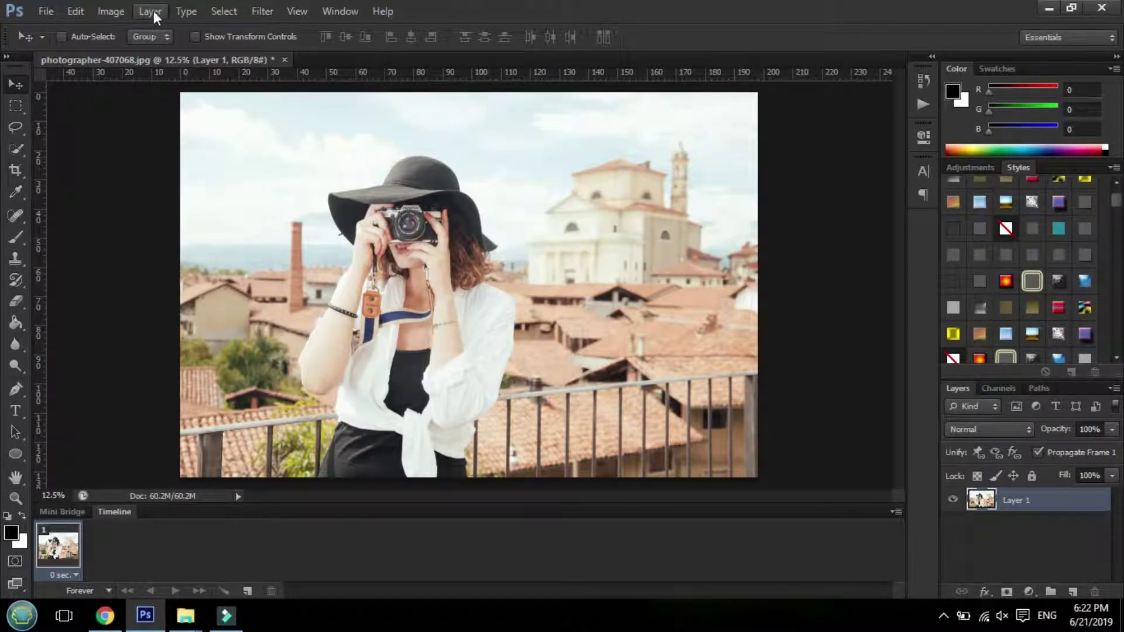
pyautogui.click(153, 11)
pyautogui.moveTo(159, 30)
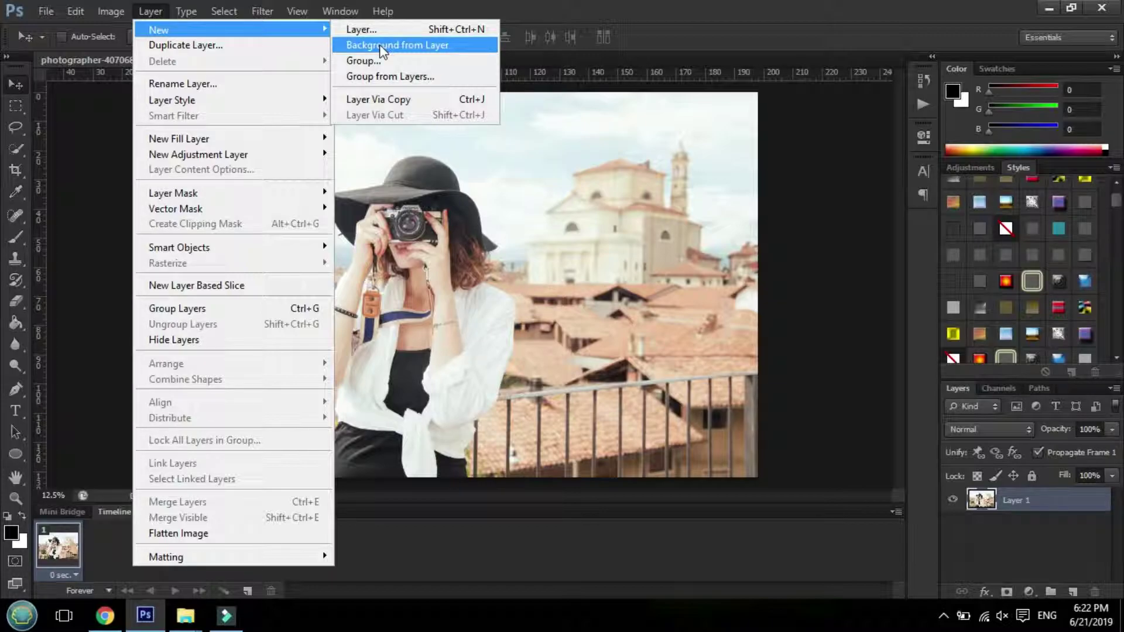
pyautogui.click(381, 47)
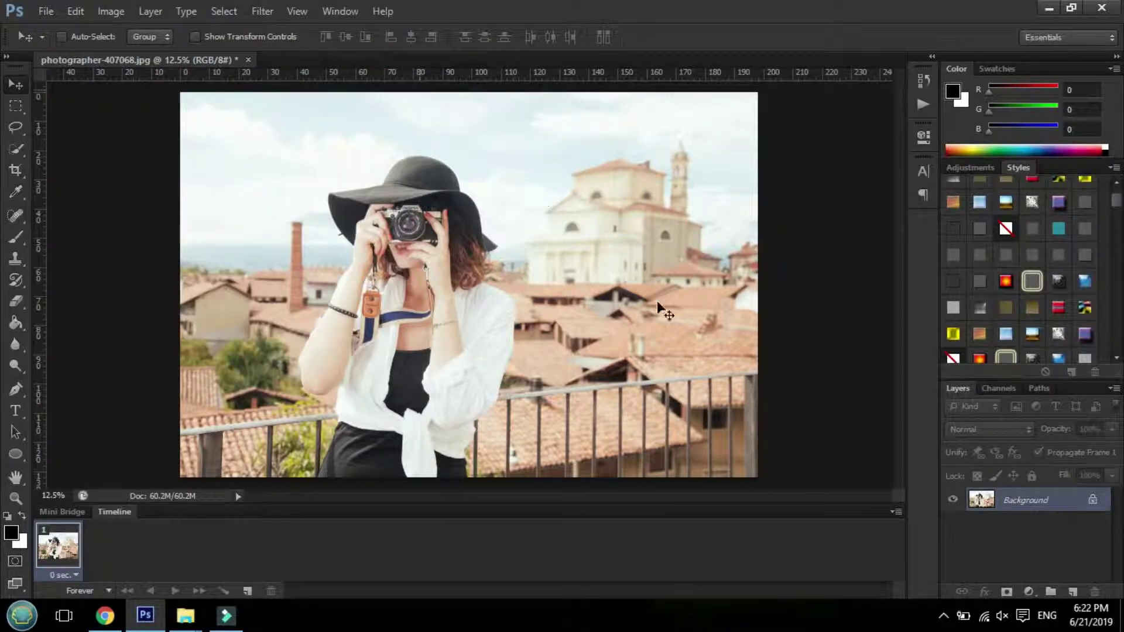
# Show the Actions panel and bring up its panel menu.
pyautogui.click(918, 105)
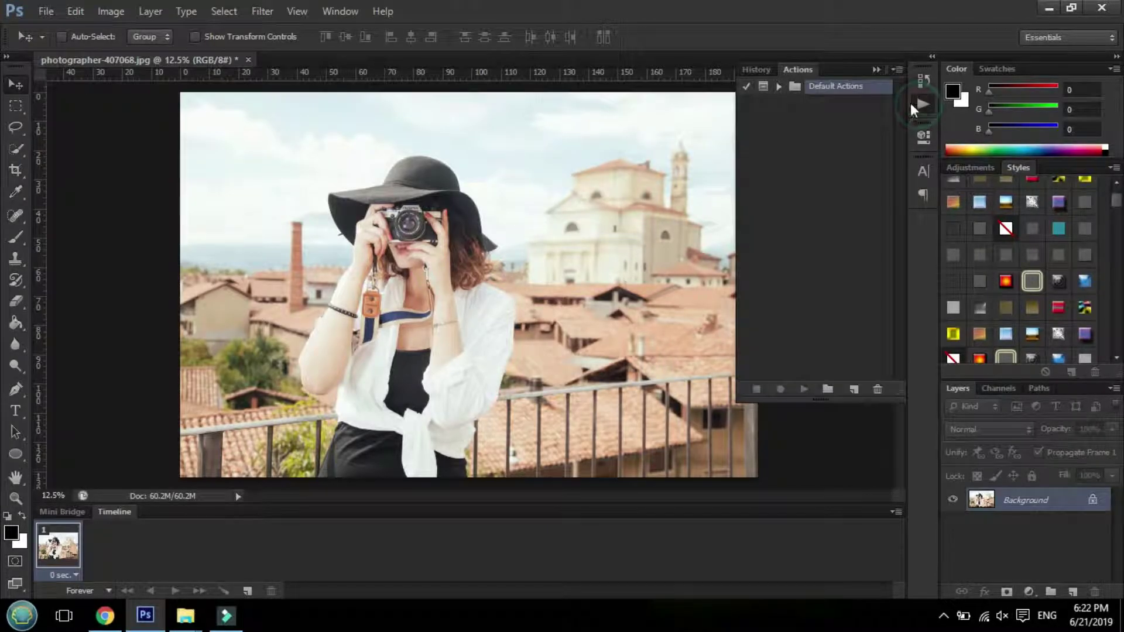
pyautogui.click(896, 69)
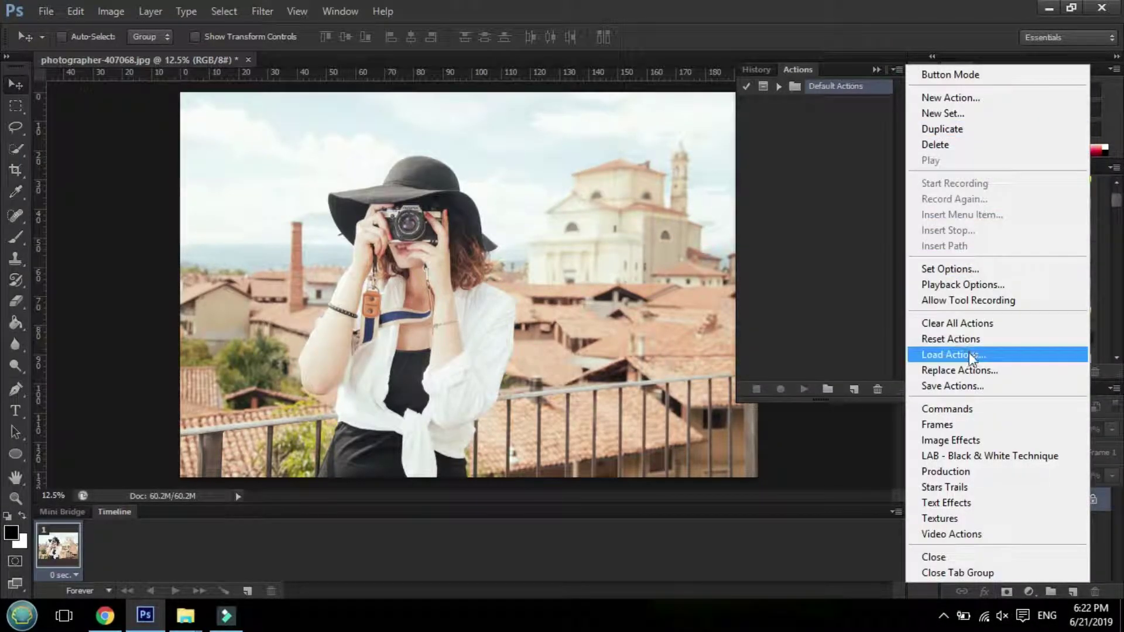
pyautogui.click(849, 13)
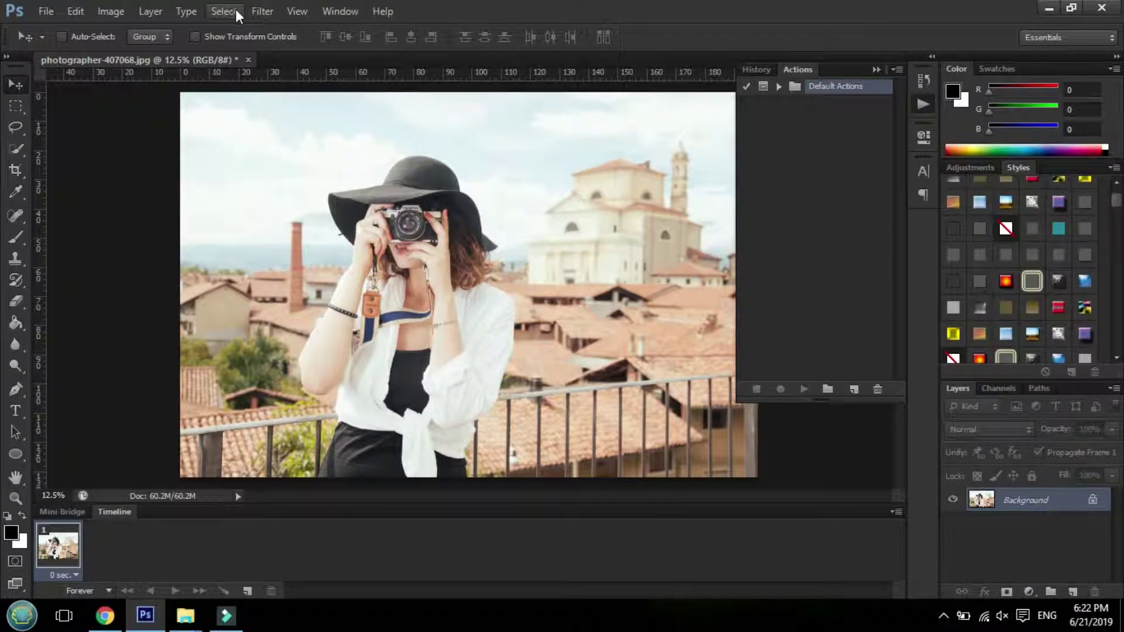
pyautogui.click(327, 12)
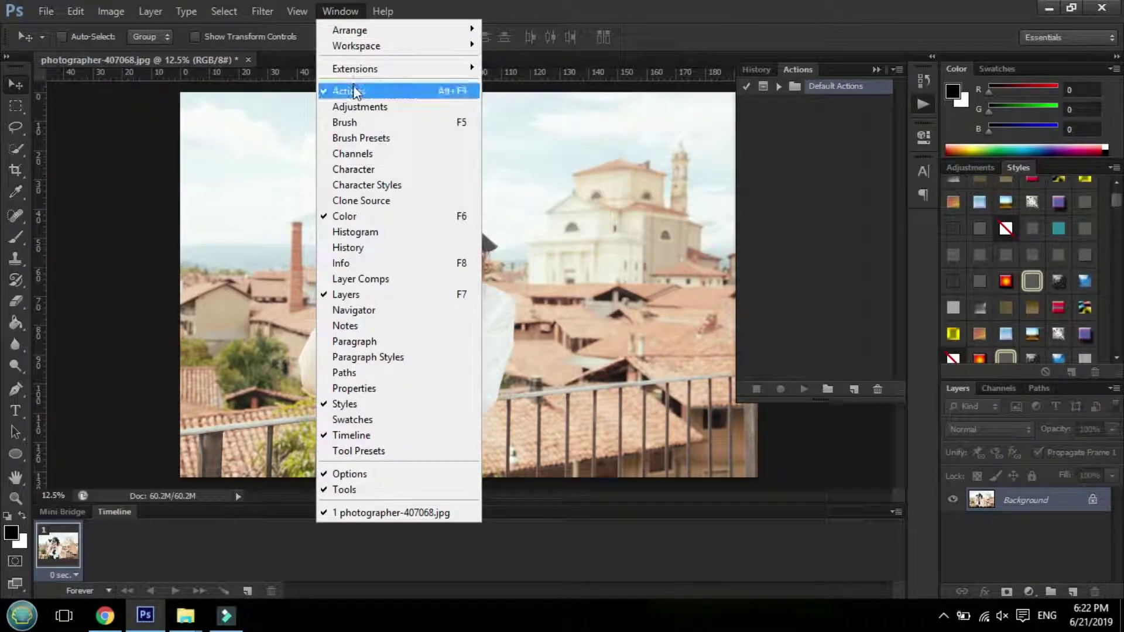
pyautogui.click(354, 88)
pyautogui.click(922, 98)
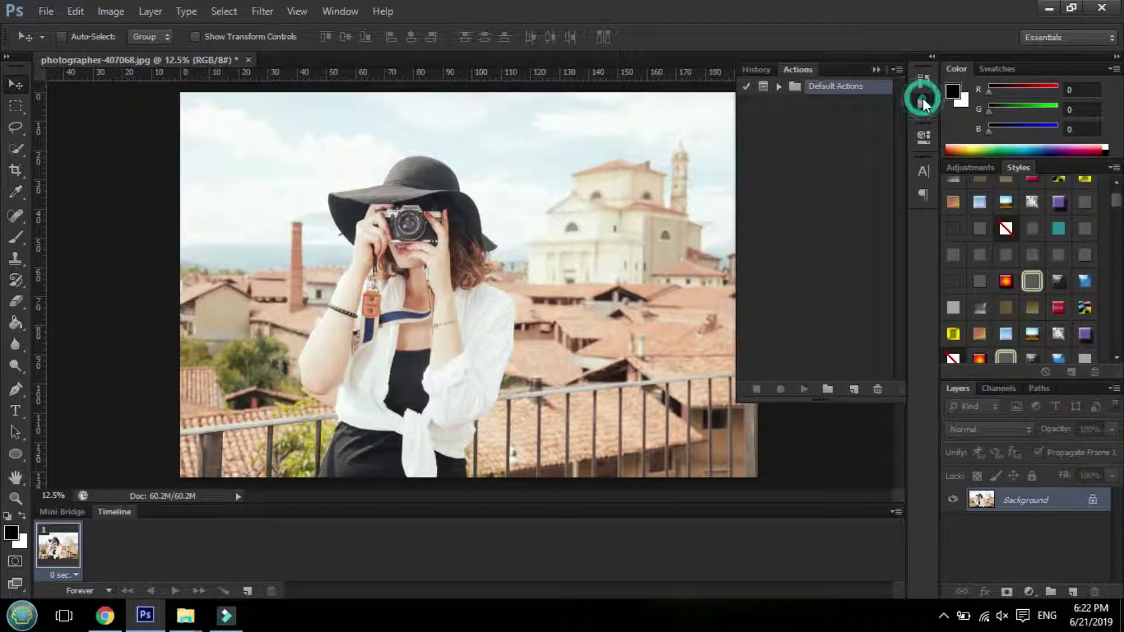
pyautogui.click(897, 69)
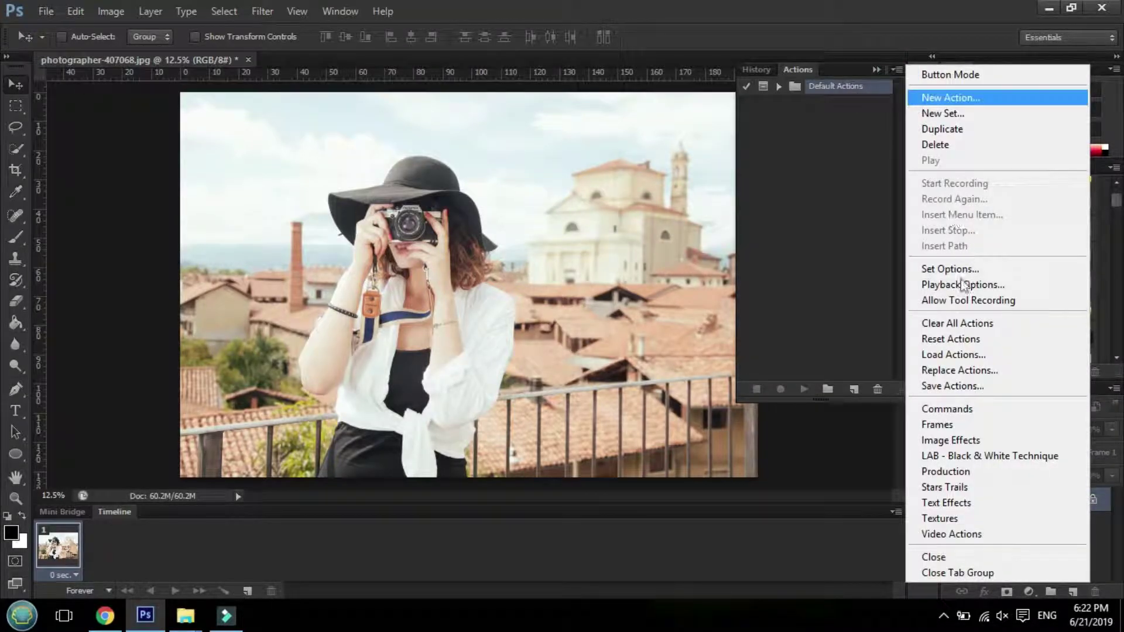
# Load the Cartoon Art Effects .ATN action file and collapse the Actions panel.
pyautogui.click(954, 354)
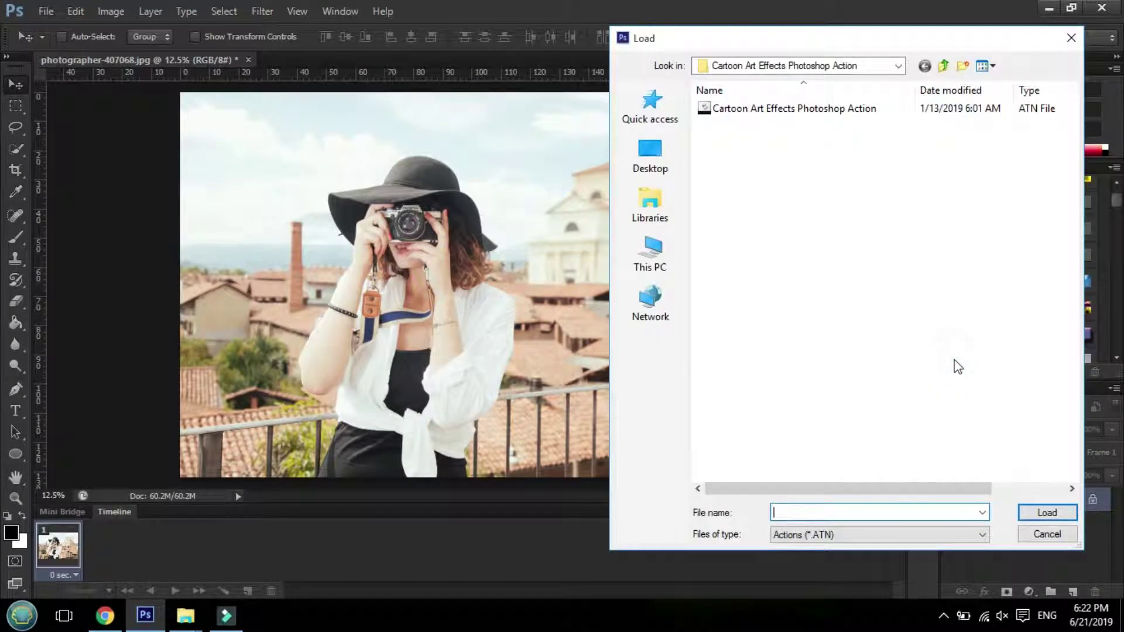
pyautogui.click(769, 109)
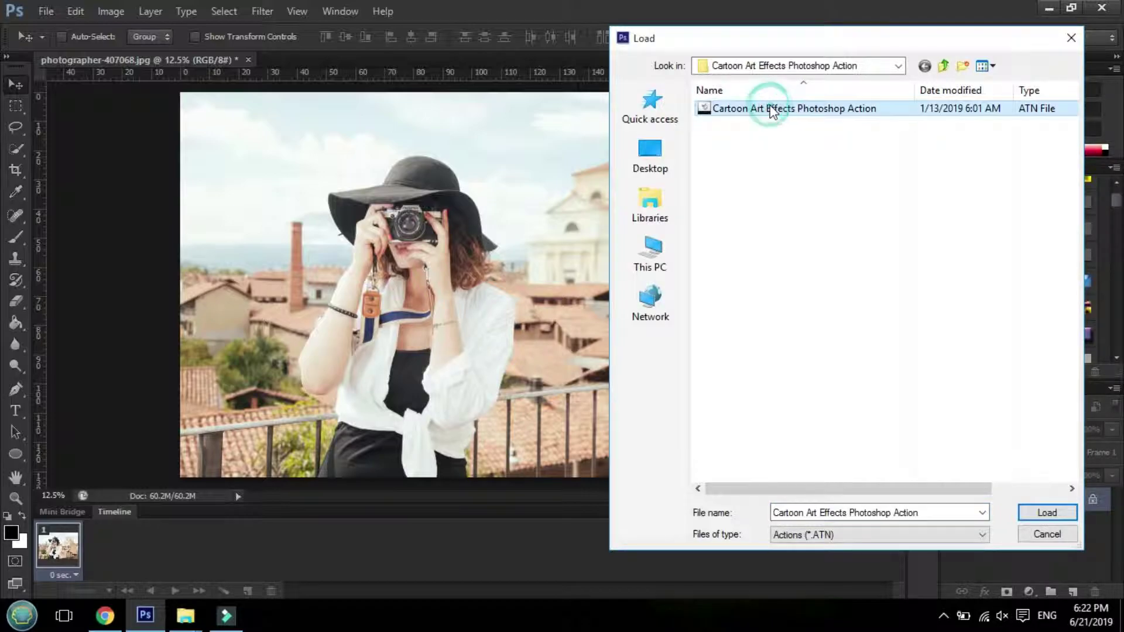
pyautogui.click(1037, 513)
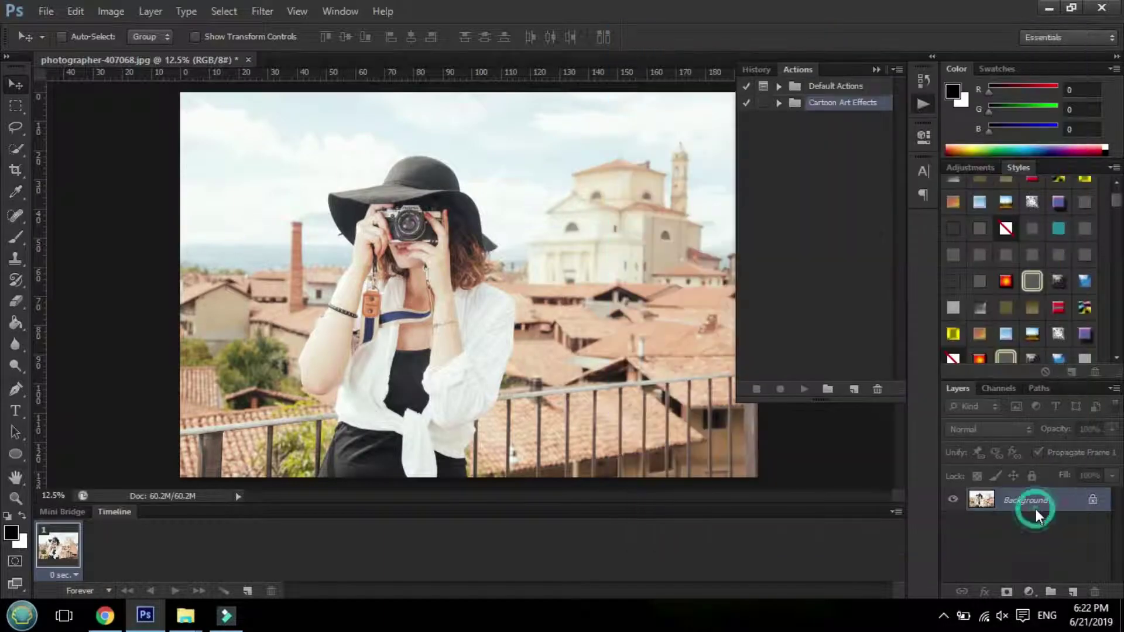
pyautogui.click(875, 73)
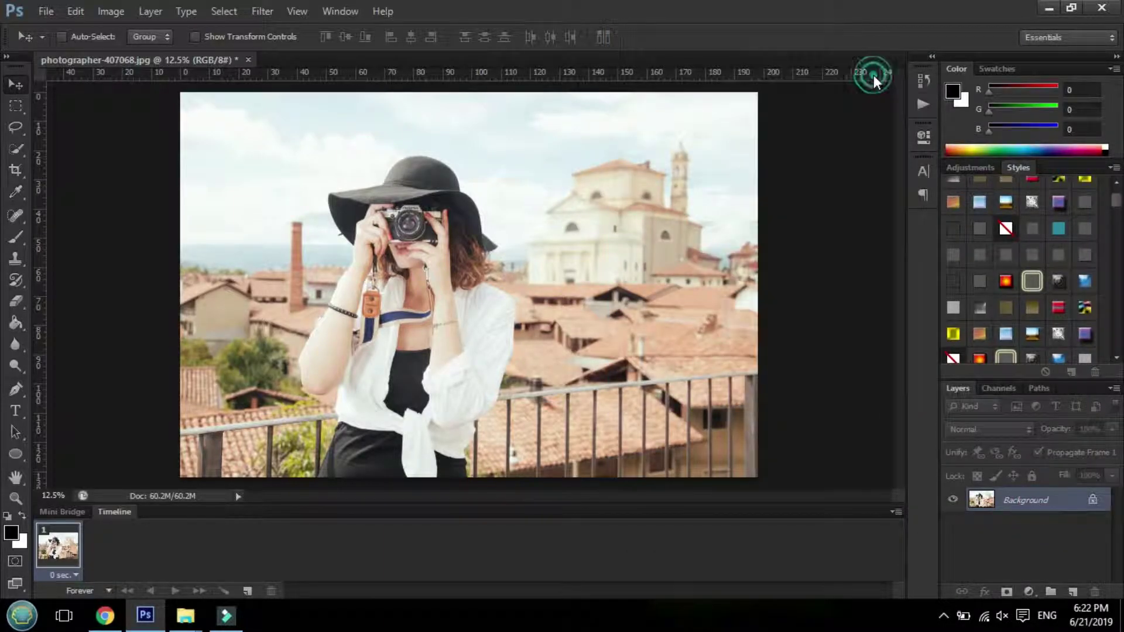
pyautogui.click(75, 12)
pyautogui.moveTo(176, 465)
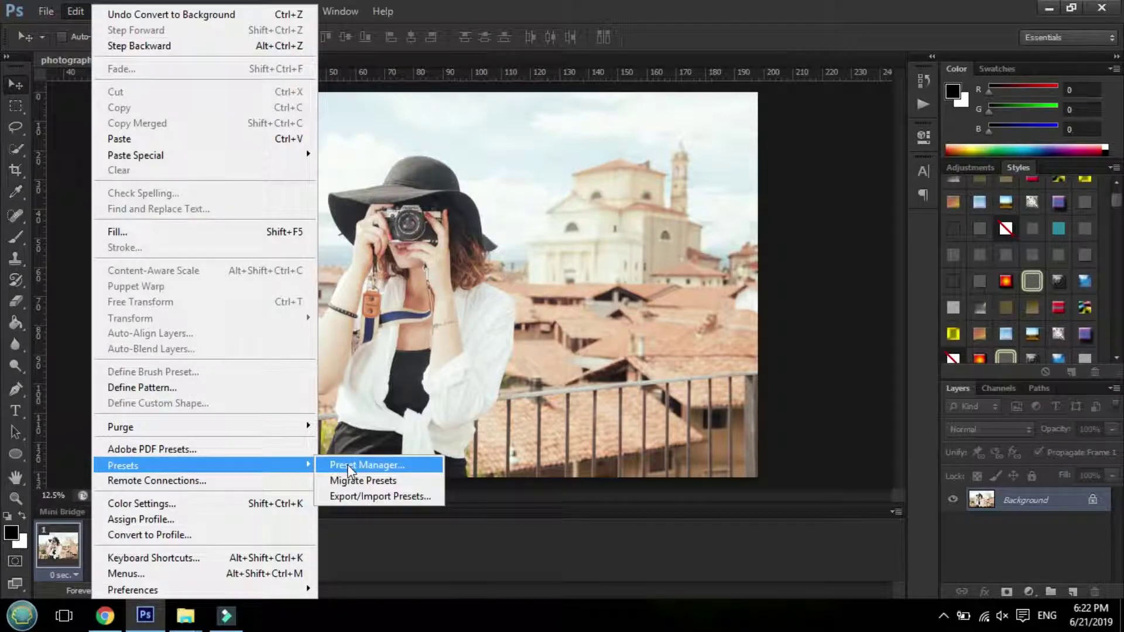
# Open the Preset Manager and cancel a Brushes preset load.
pyautogui.click(348, 466)
pyautogui.click(767, 161)
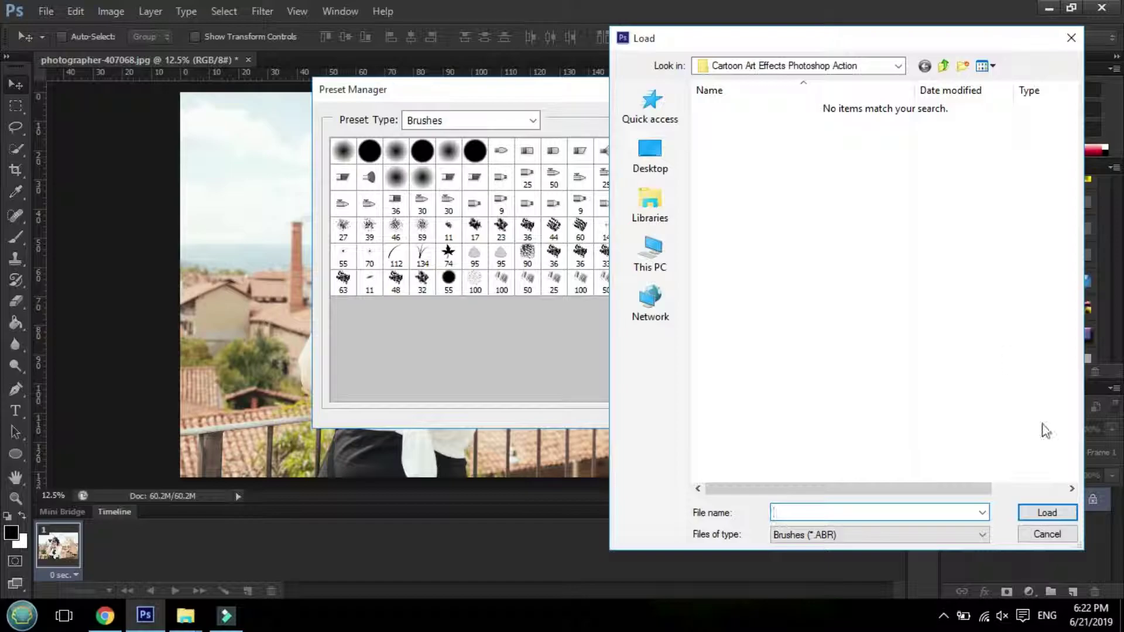
pyautogui.click(1045, 533)
# Load Untitled Patterns as Patterns presets and close the Preset Manager.
pyautogui.click(532, 121)
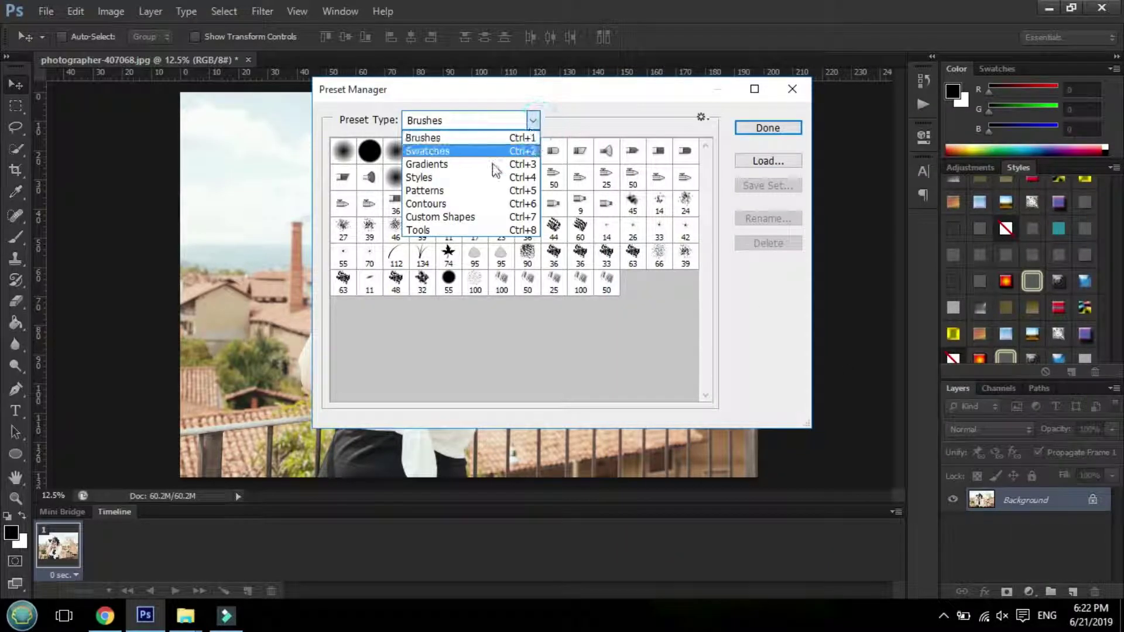
pyautogui.click(476, 191)
pyautogui.click(765, 159)
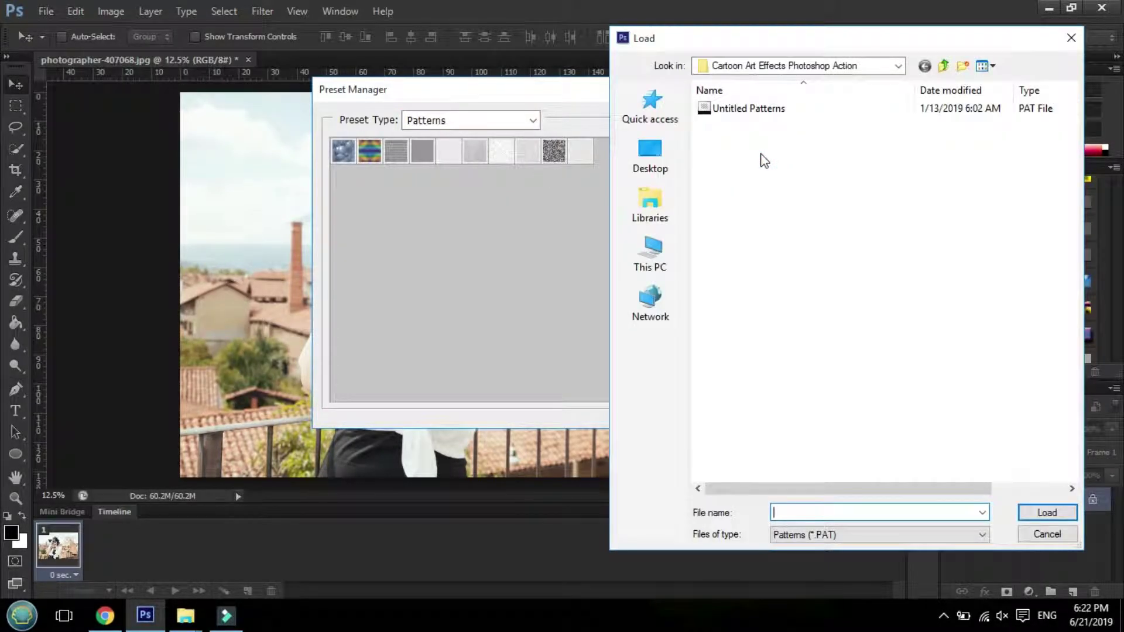
pyautogui.click(756, 109)
pyautogui.click(1054, 512)
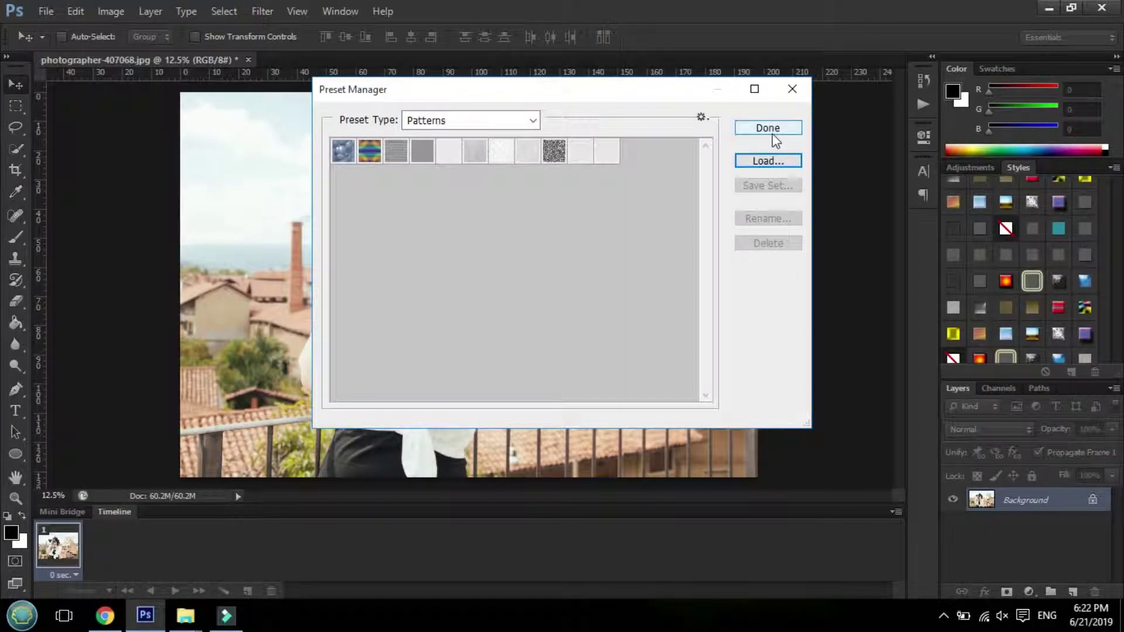
pyautogui.click(771, 132)
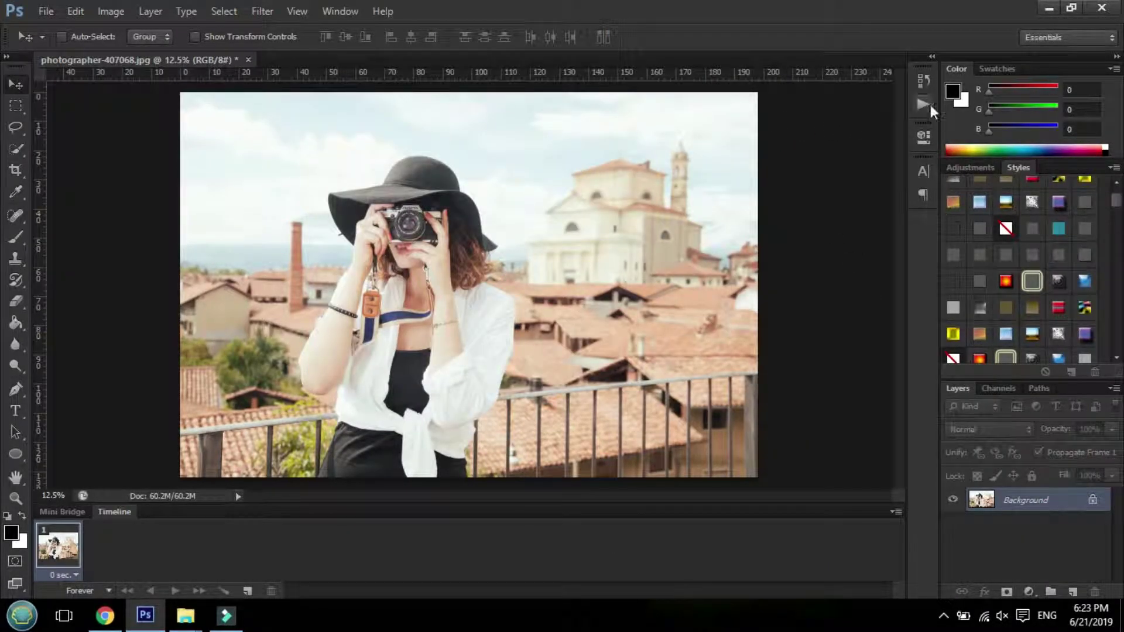
# Play the Action in the Cartoon Art Effects set on the photo.
pyautogui.click(923, 104)
pyautogui.click(780, 103)
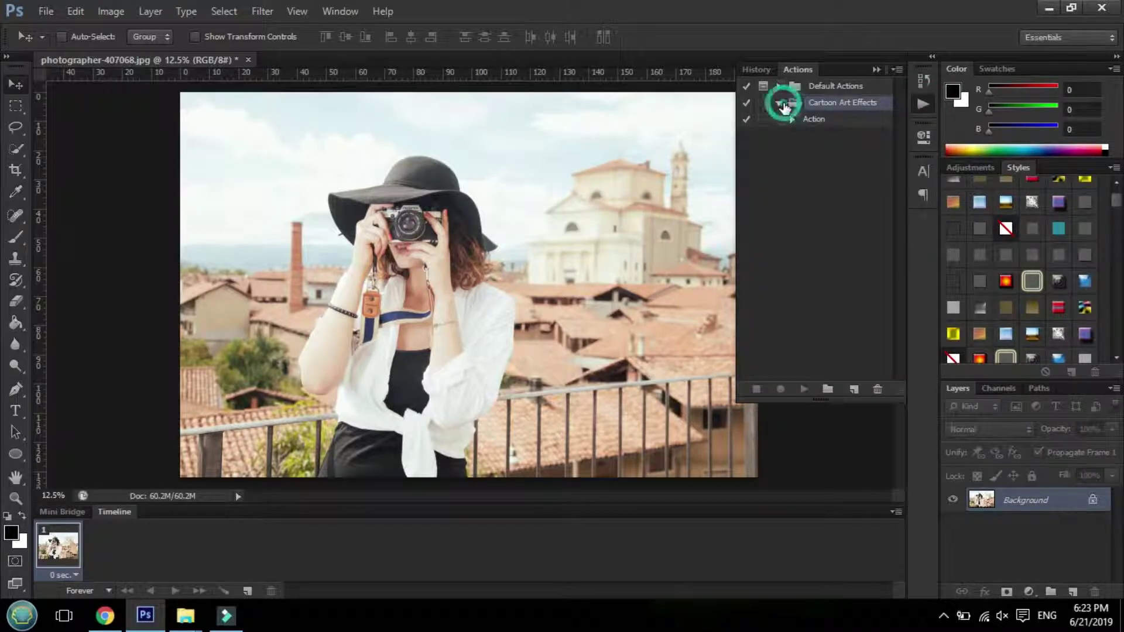
pyautogui.click(791, 119)
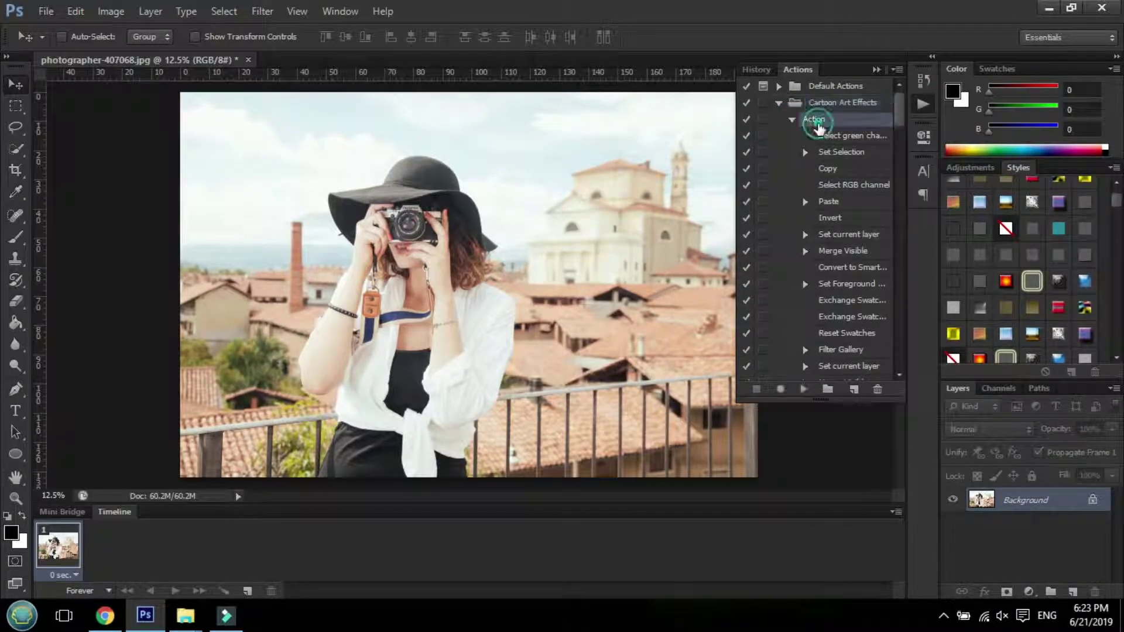
pyautogui.click(802, 388)
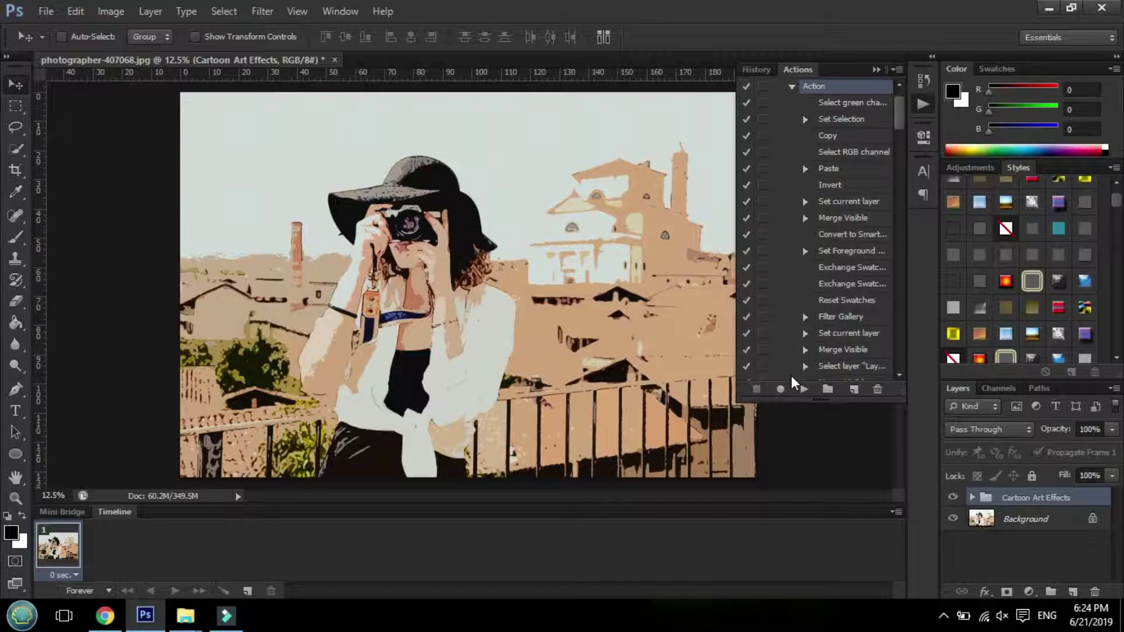
# Use a Layers panel context menu, then deselect the Cartoon Art Effects group.
pyautogui.click(945, 615)
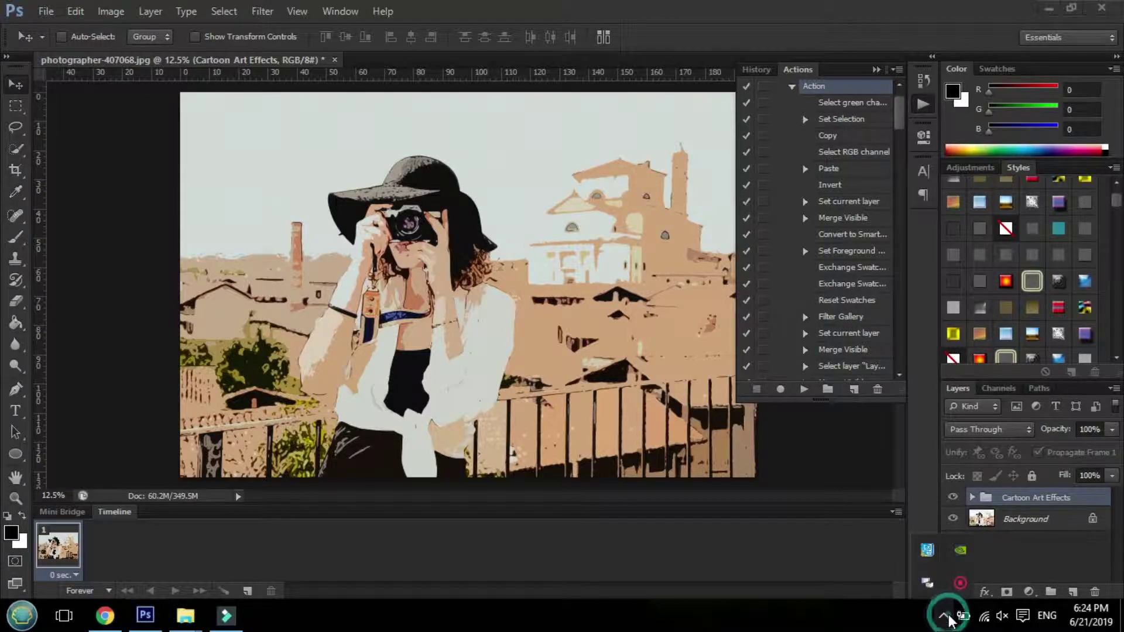
pyautogui.rightClick(963, 582)
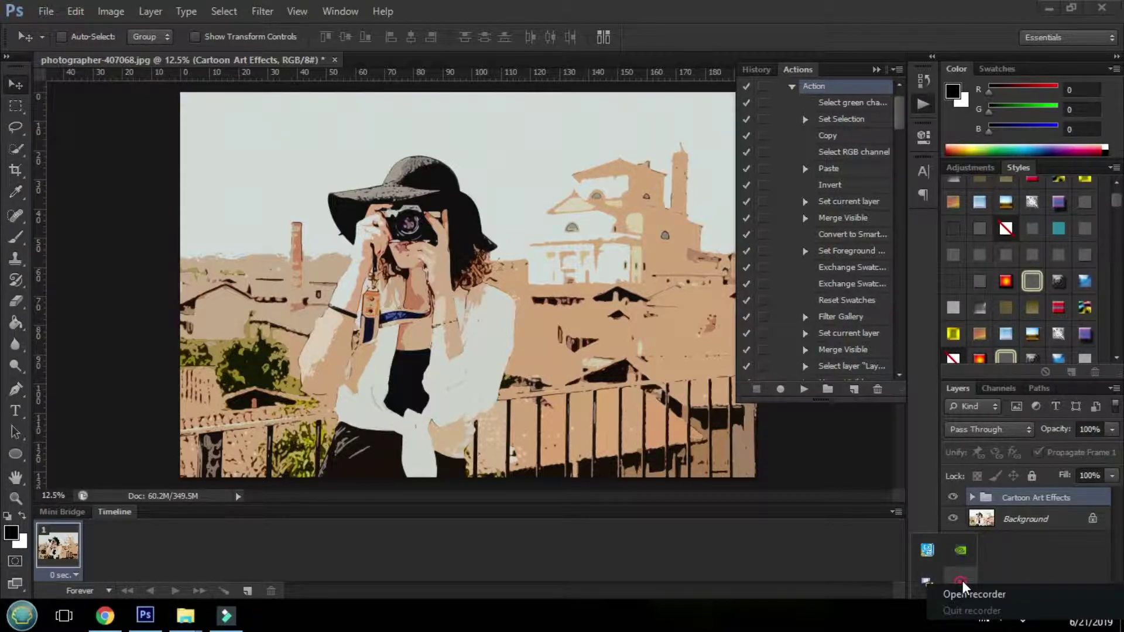
pyautogui.click(836, 530)
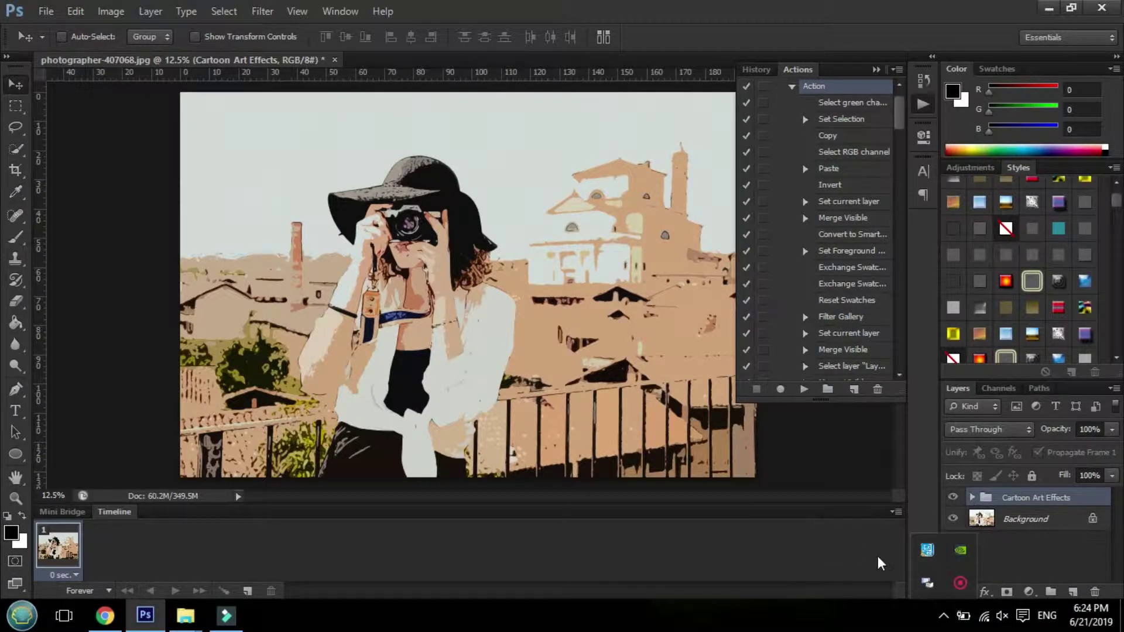
pyautogui.click(997, 563)
# Expand the Cartoon Art Effects group and toggle Layers 5 and 3 to compare.
pyautogui.click(972, 498)
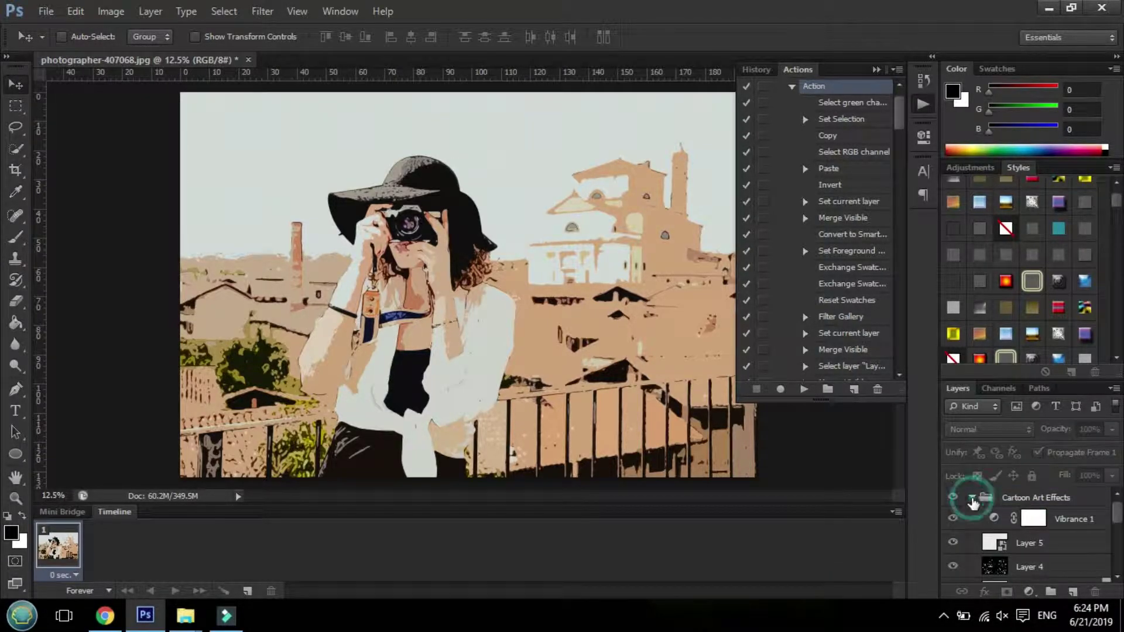
pyautogui.scroll(-1, 953, 529)
pyautogui.click(953, 524)
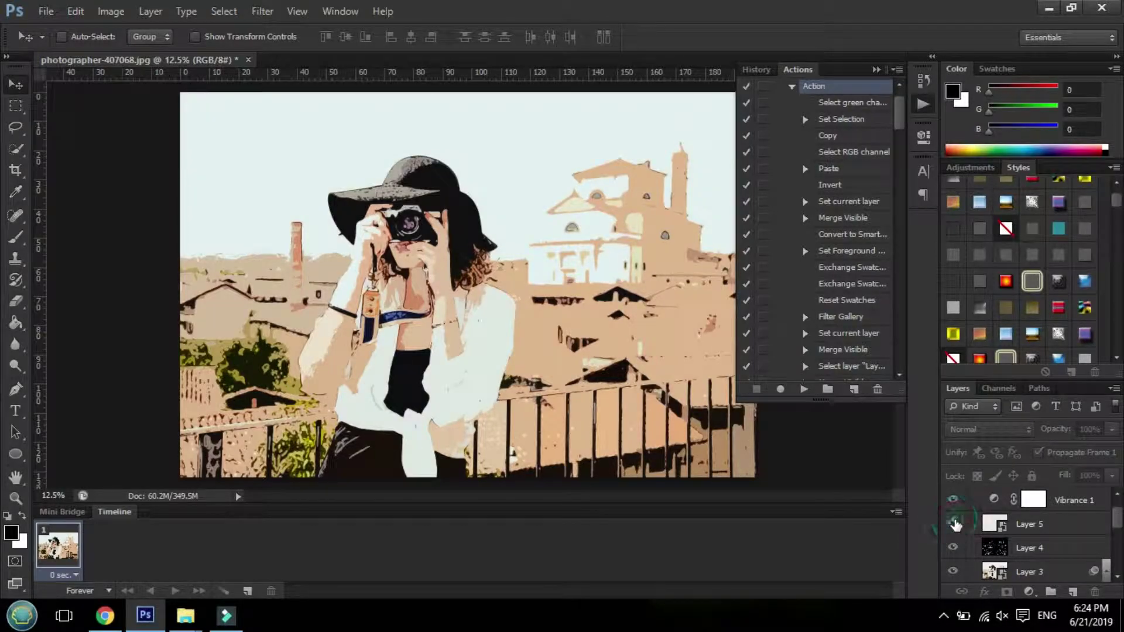
pyautogui.click(952, 547)
pyautogui.scroll(-1, 953, 549)
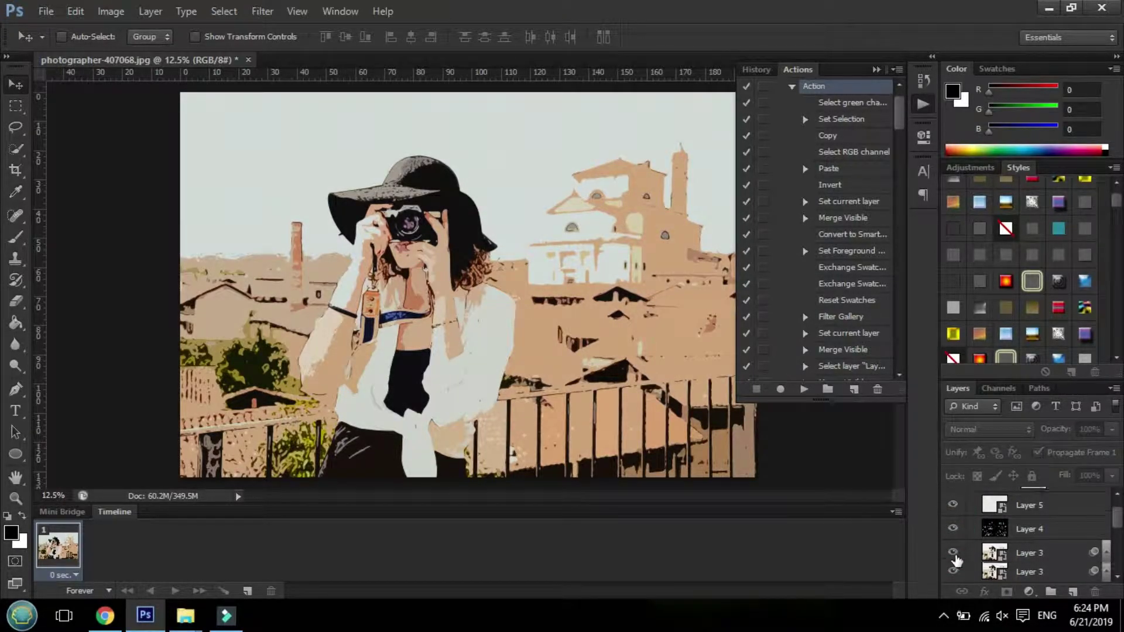
pyautogui.click(952, 553)
pyautogui.click(952, 553)
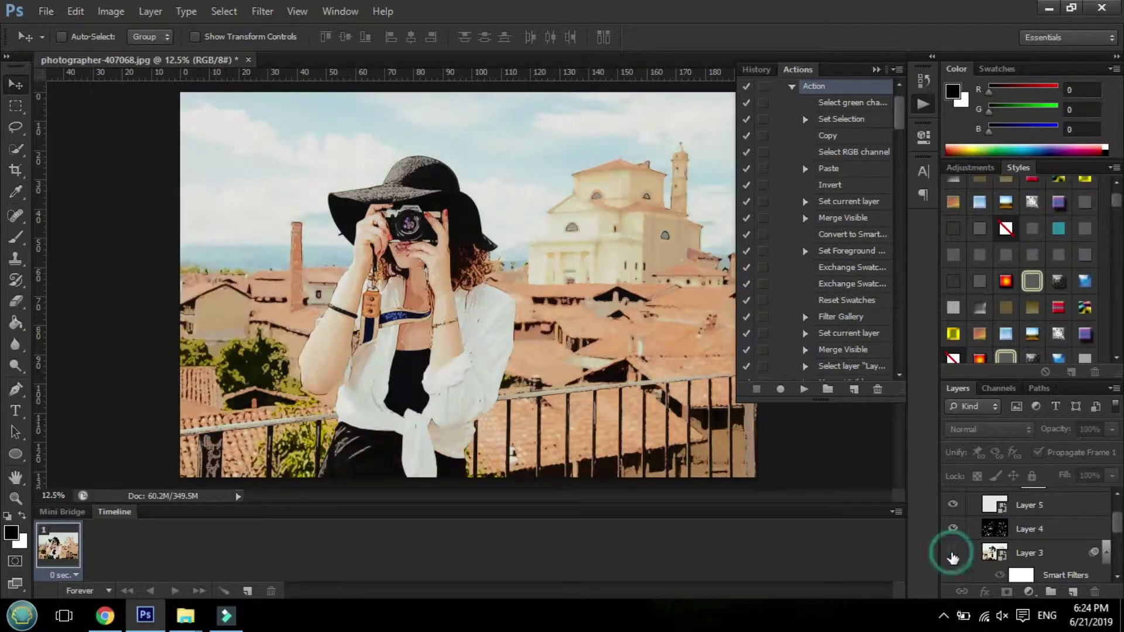
pyautogui.click(953, 553)
# Hide Layer 1 and collapse the Actions panel.
pyautogui.scroll(-1, 957, 556)
pyautogui.scroll(-1, 963, 560)
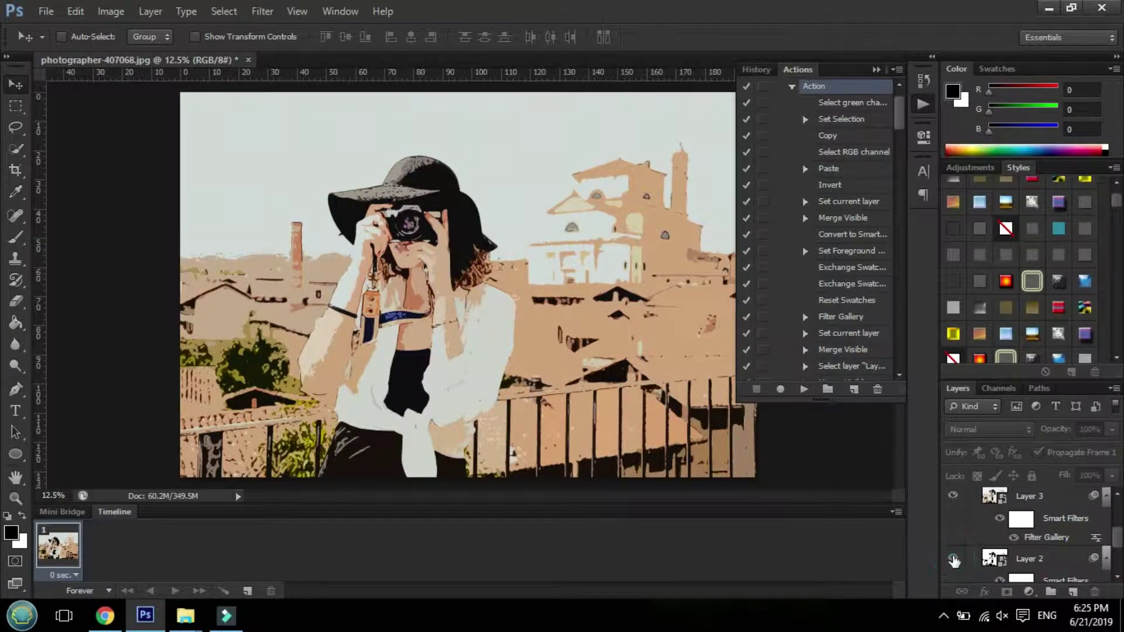
pyautogui.scroll(-1, 954, 559)
pyautogui.scroll(-1, 953, 557)
pyautogui.scroll(-1, 952, 555)
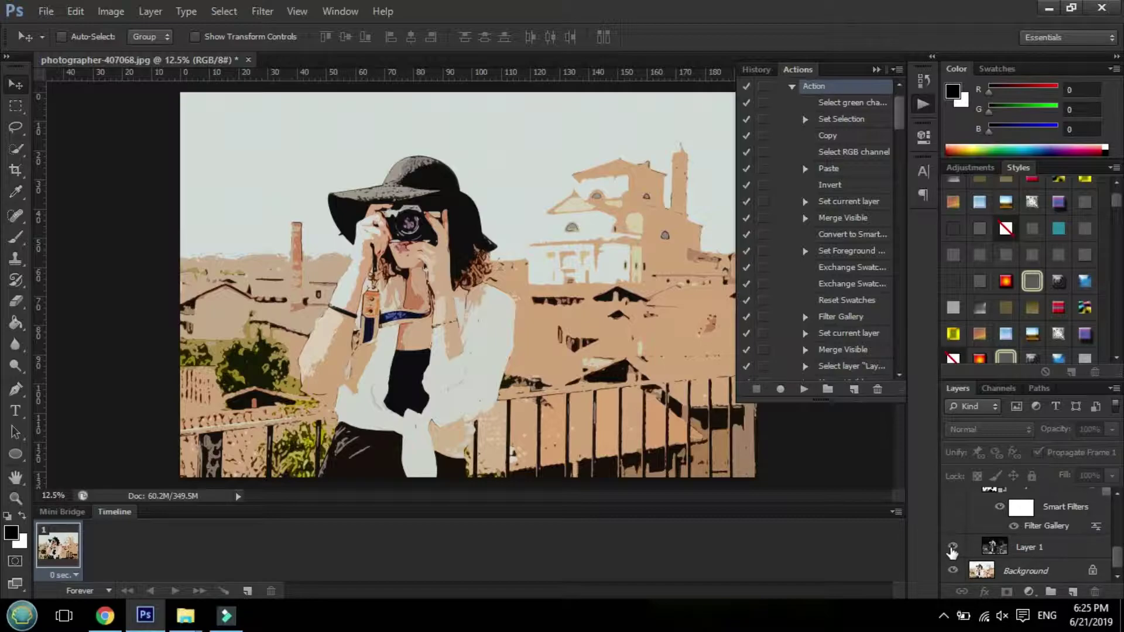
pyautogui.click(952, 550)
pyautogui.scroll(2, 954, 551)
pyautogui.scroll(1, 955, 552)
pyautogui.scroll(2, 957, 553)
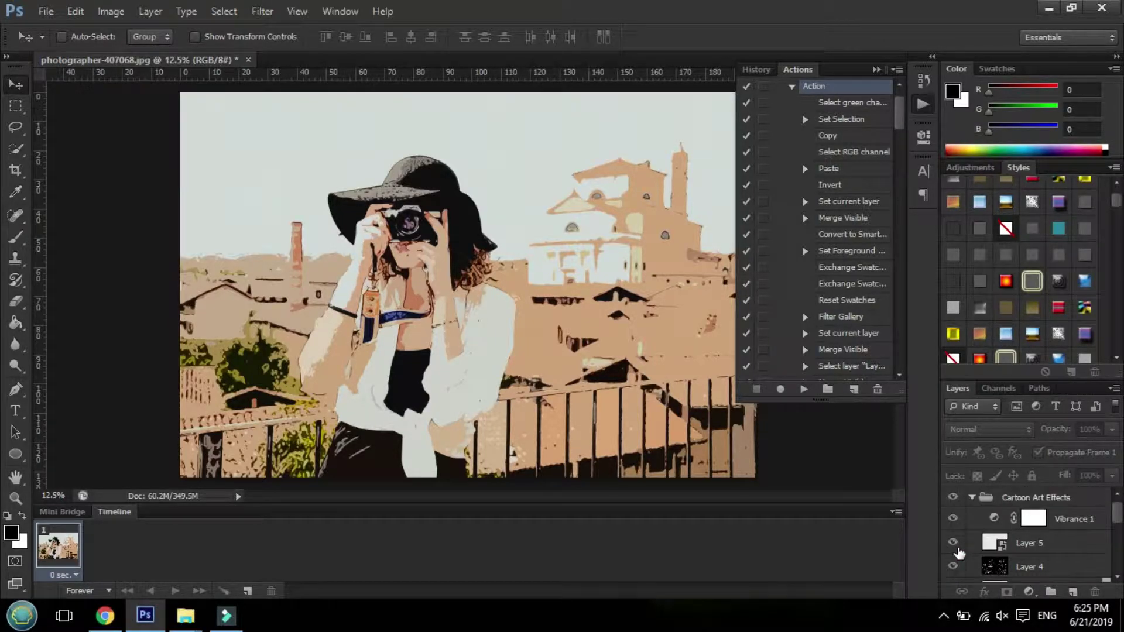
pyautogui.click(876, 75)
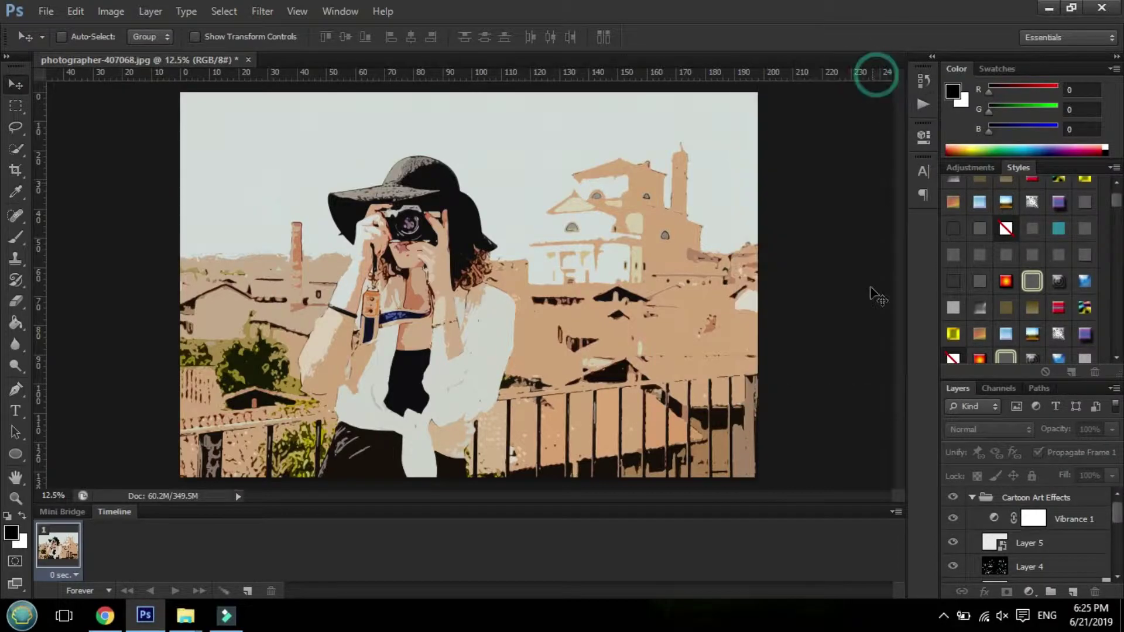
pyautogui.click(943, 615)
pyautogui.click(955, 588)
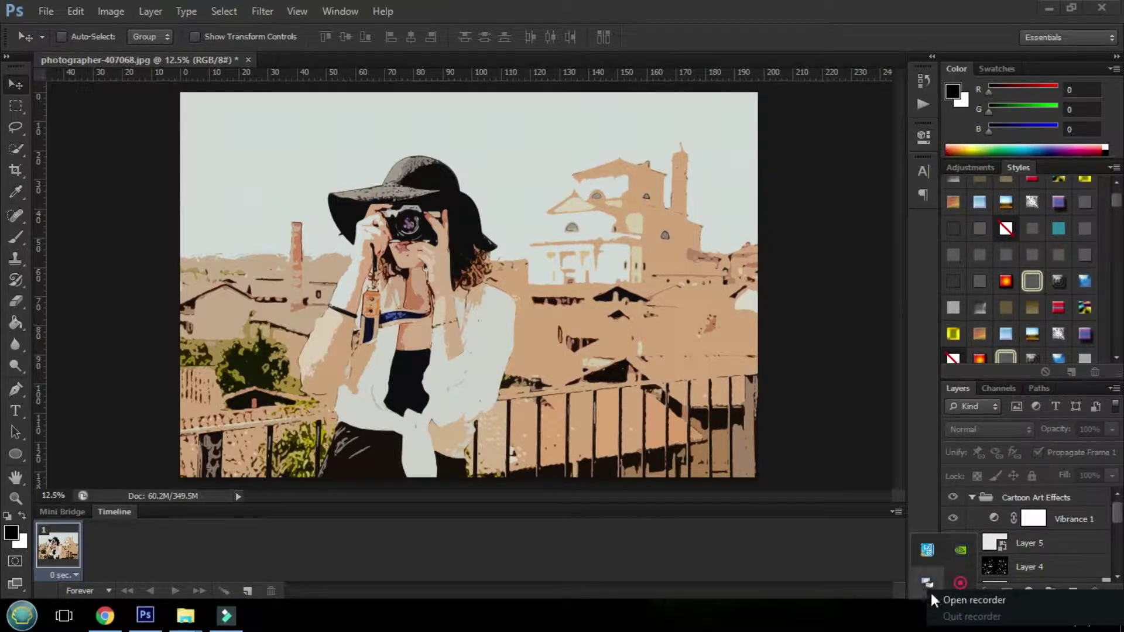